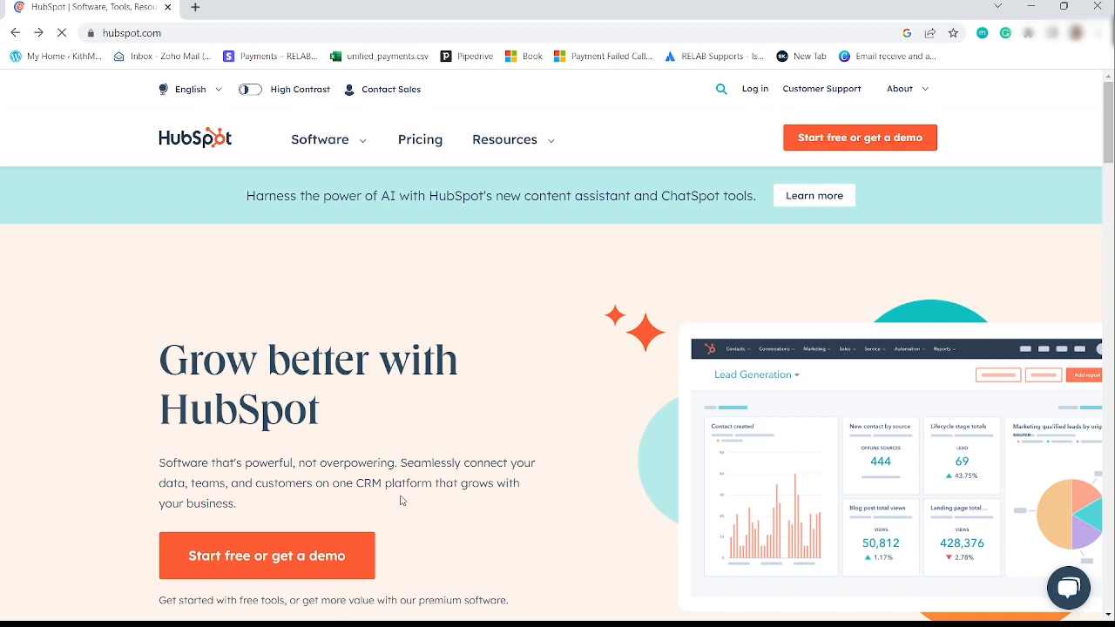
Find Marketing Hub among the products on the HubSpot homepage and open its get-started page
scroll(402, 500, "down", 4)
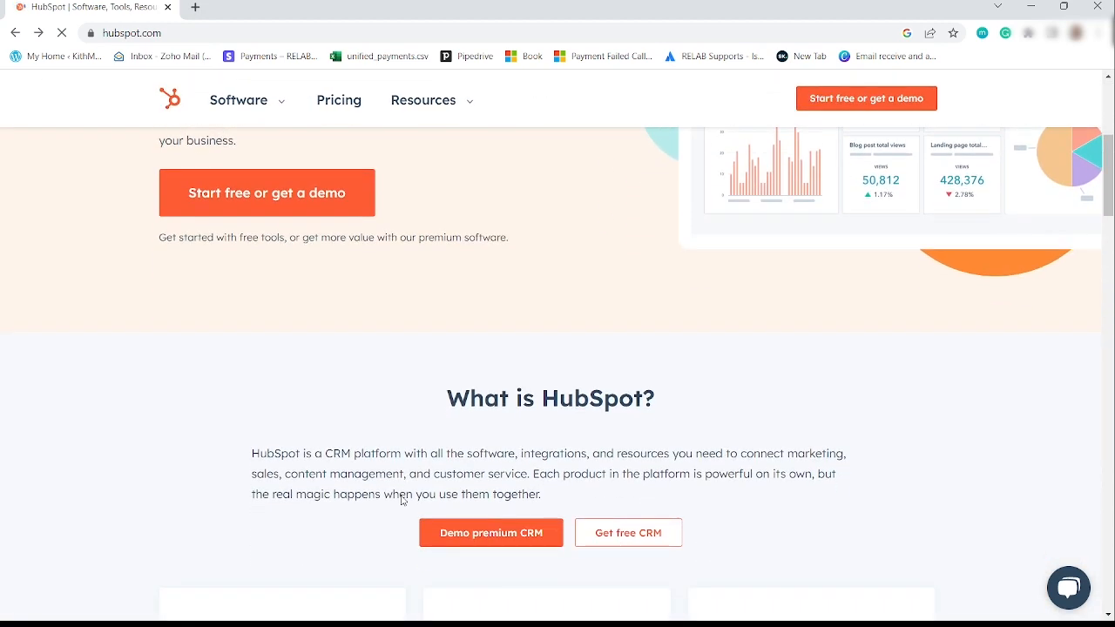
scroll(401, 500, "down", 2)
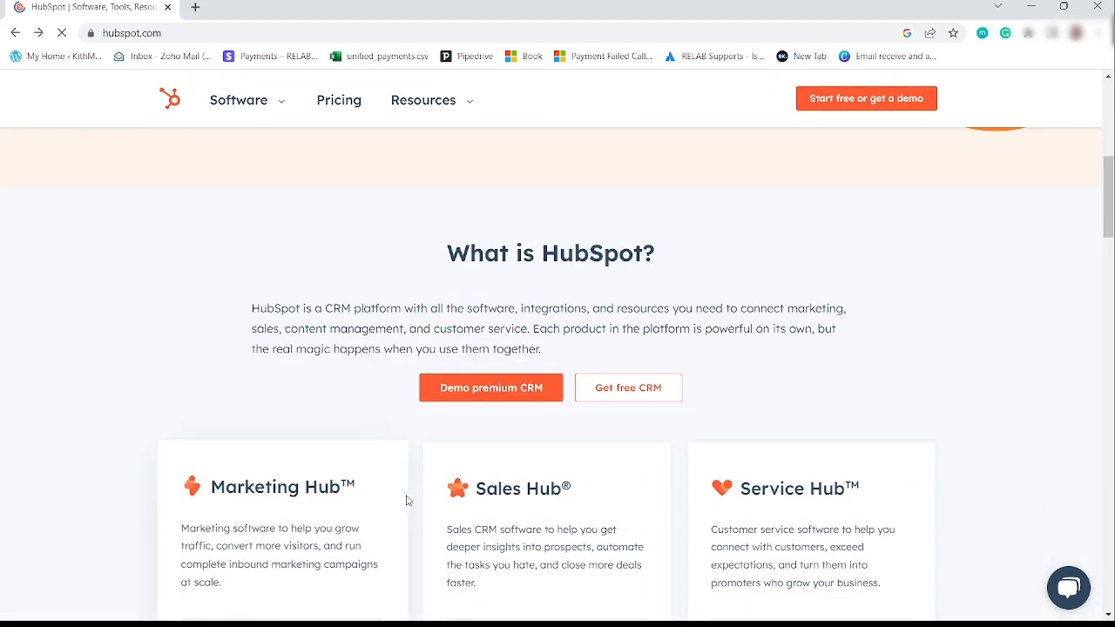
scroll(407, 500, "down", 1)
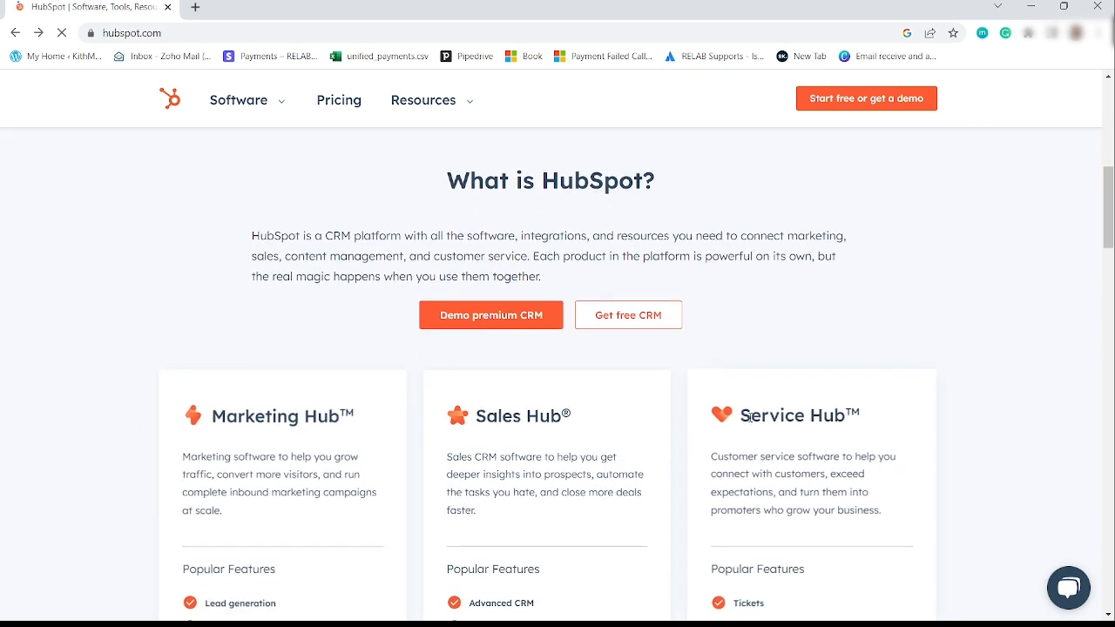
scroll(739, 422, "down", 2)
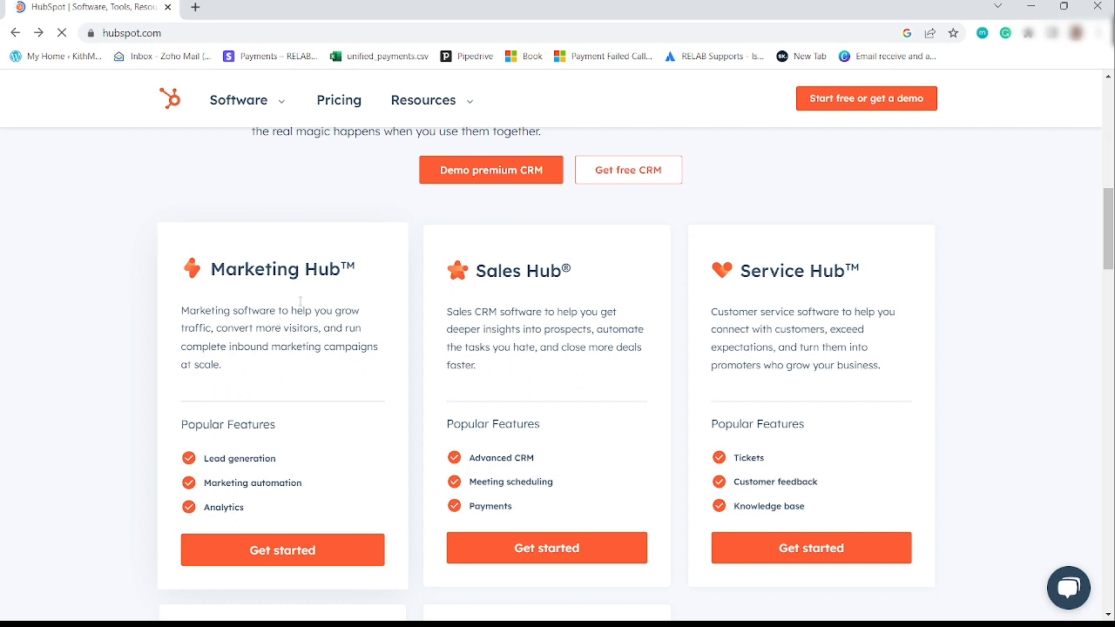
left_click(289, 555)
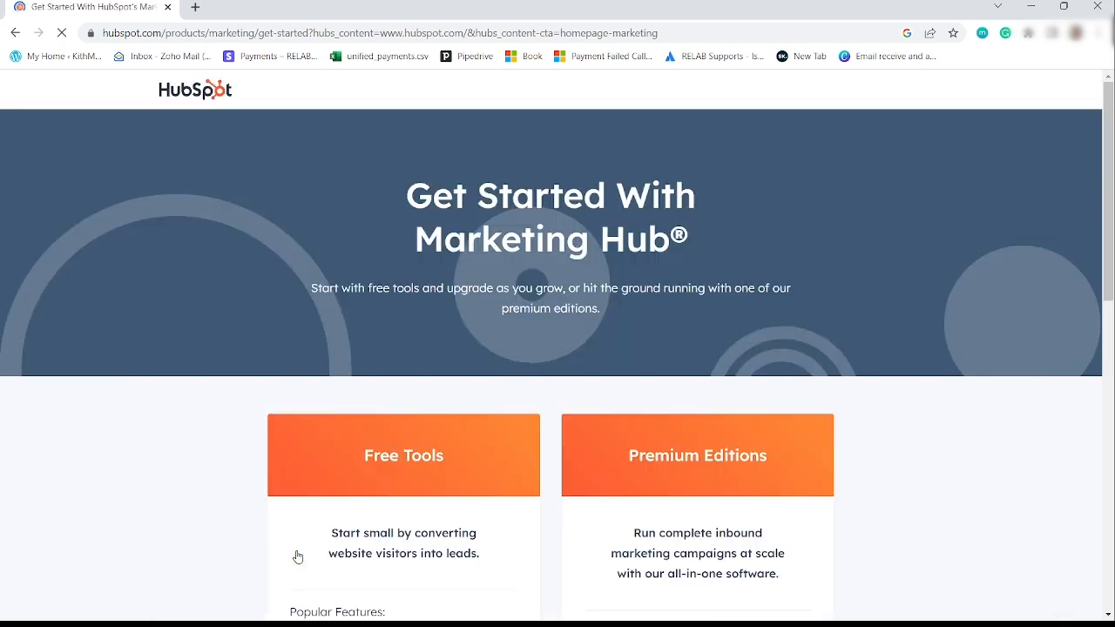
Compare the popular features of the Free Tools and Premium Editions of Marketing Hub, including the free sign-up option
scroll(541, 446, "down", 2)
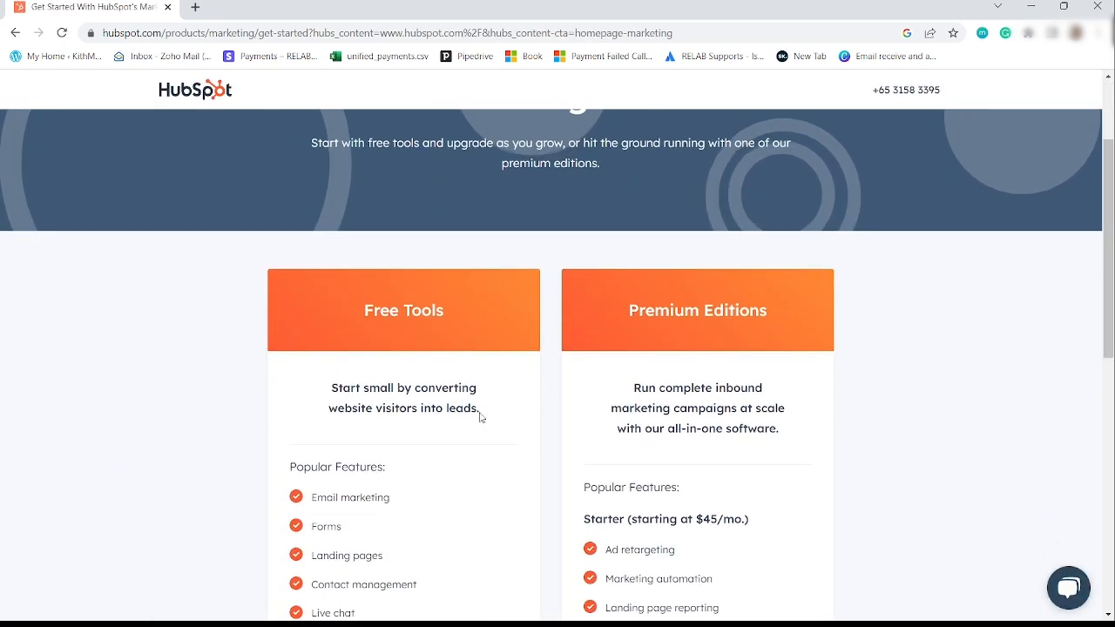
scroll(423, 352, "down", 1)
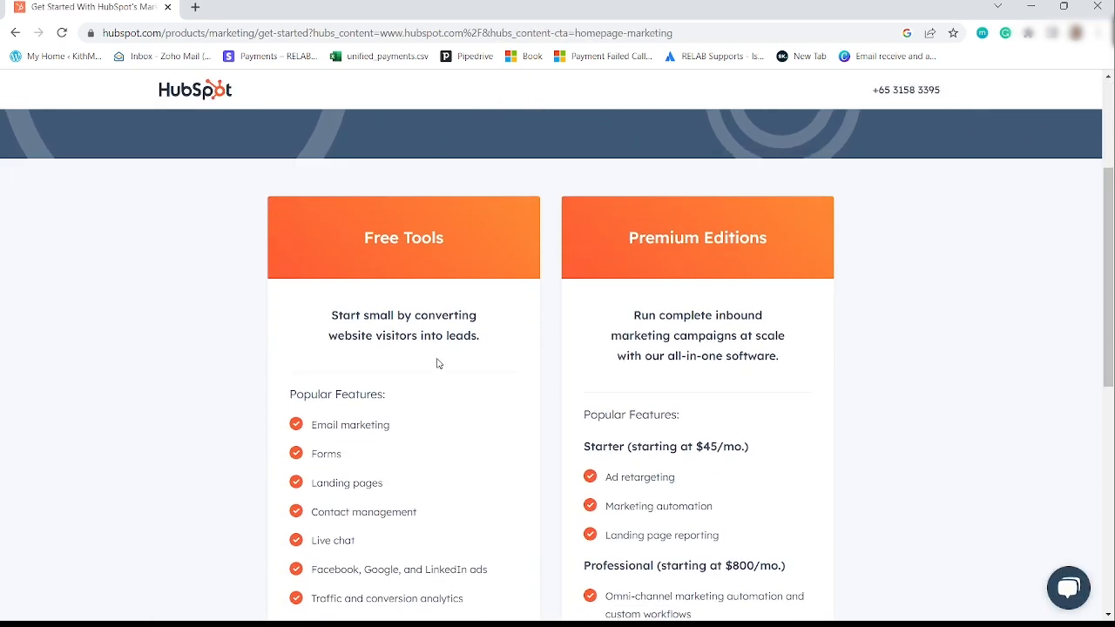
scroll(431, 363, "down", 1)
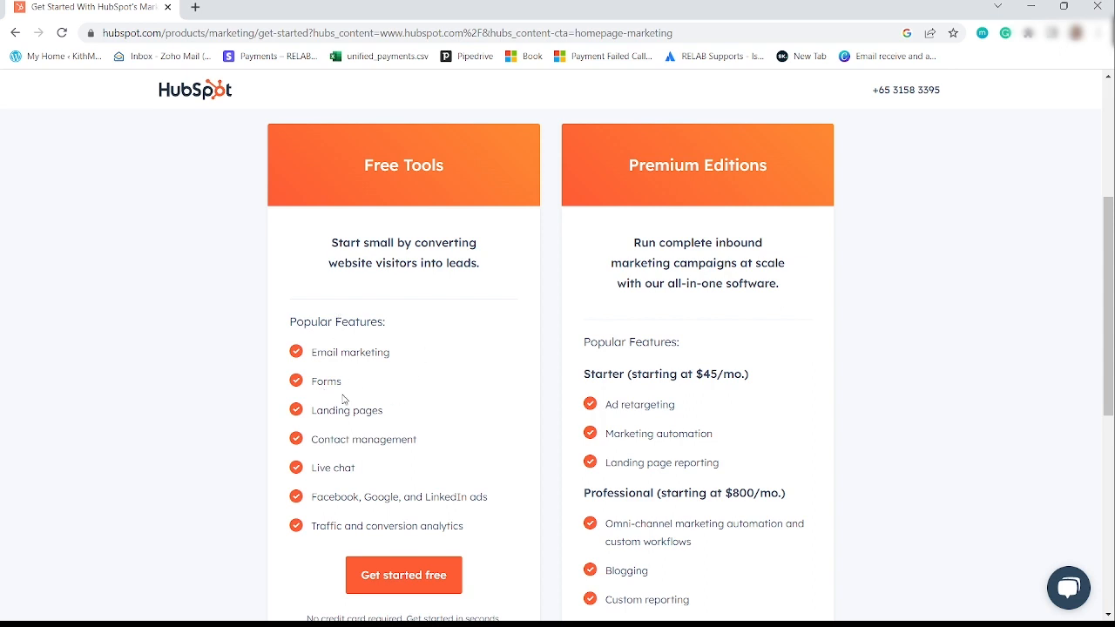
scroll(397, 483, "down", 1)
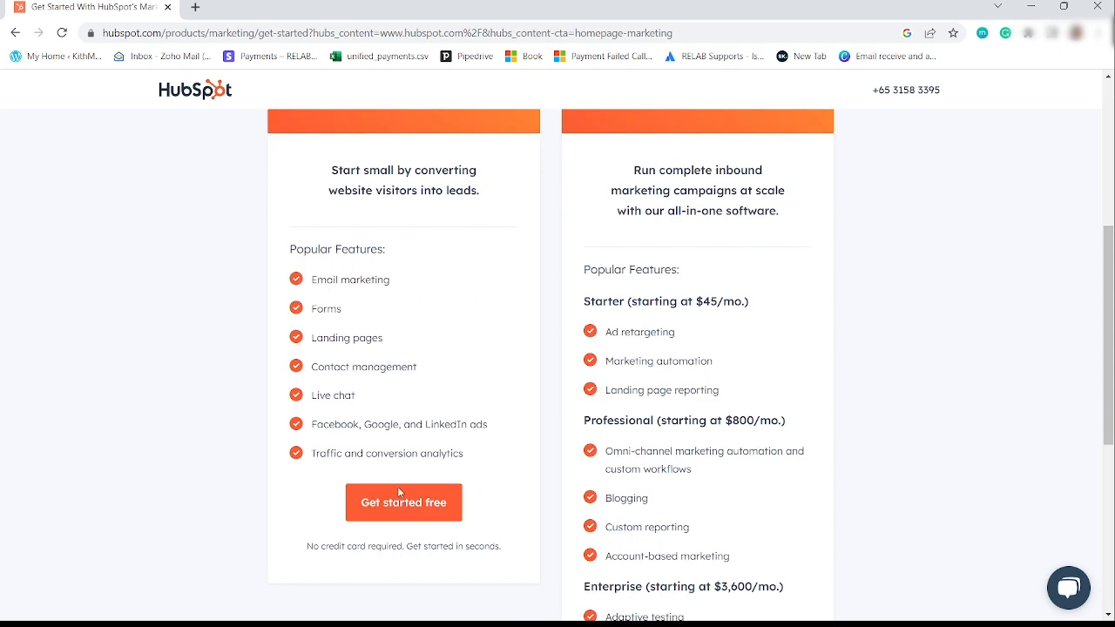
left_click(387, 505)
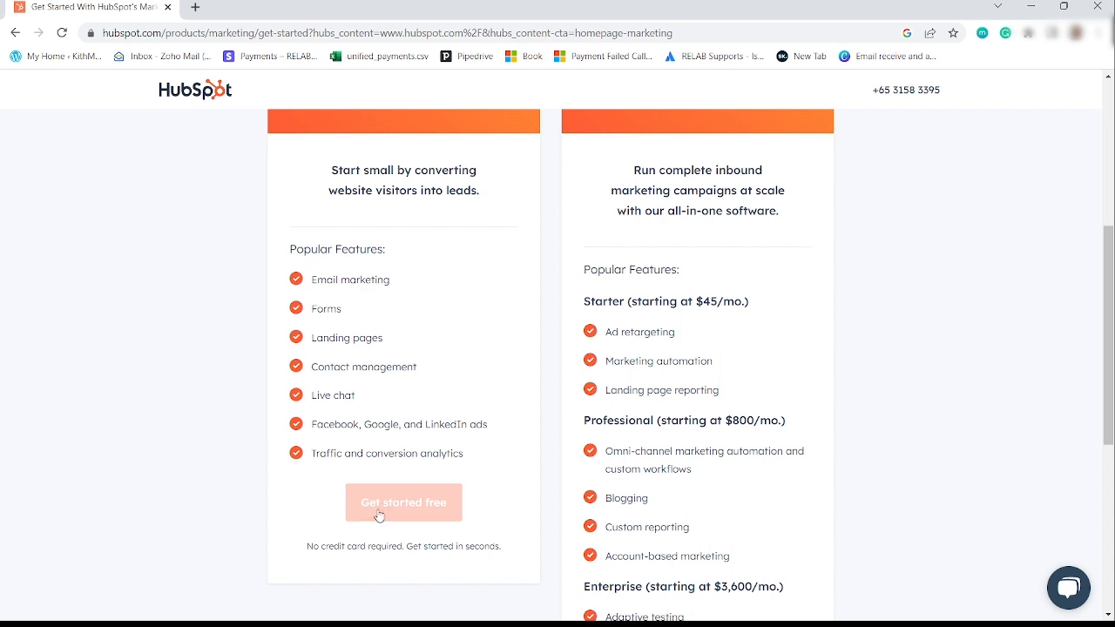
scroll(379, 515, "up", 2)
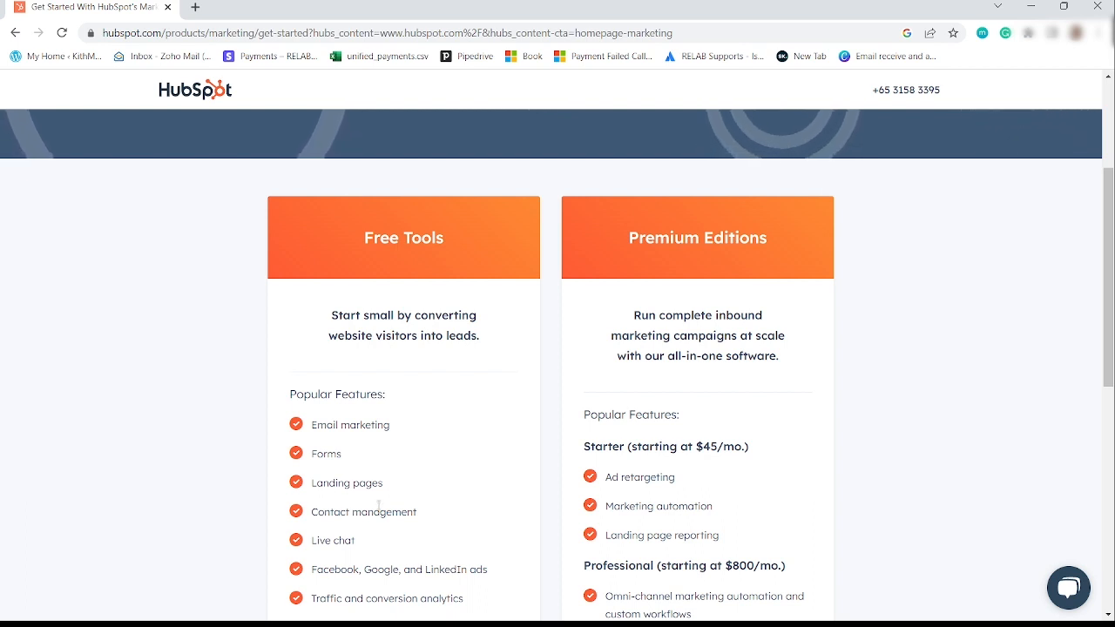
scroll(379, 505, "up", 3)
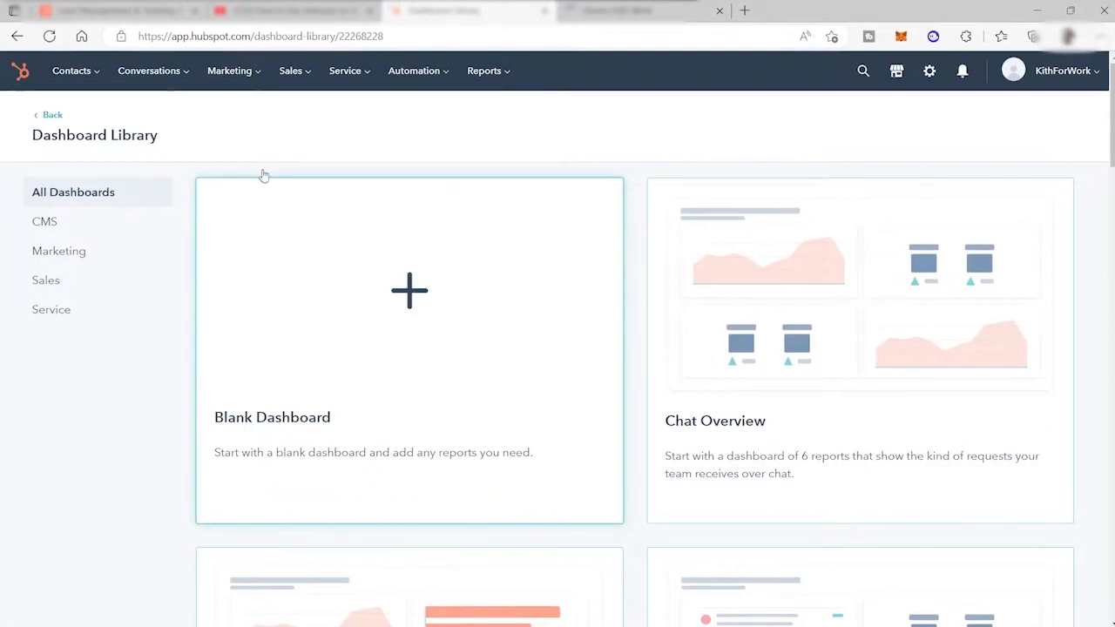
Create a new marketing form of the pop-up box type and proceed to its editor
mouse_move(247, 80)
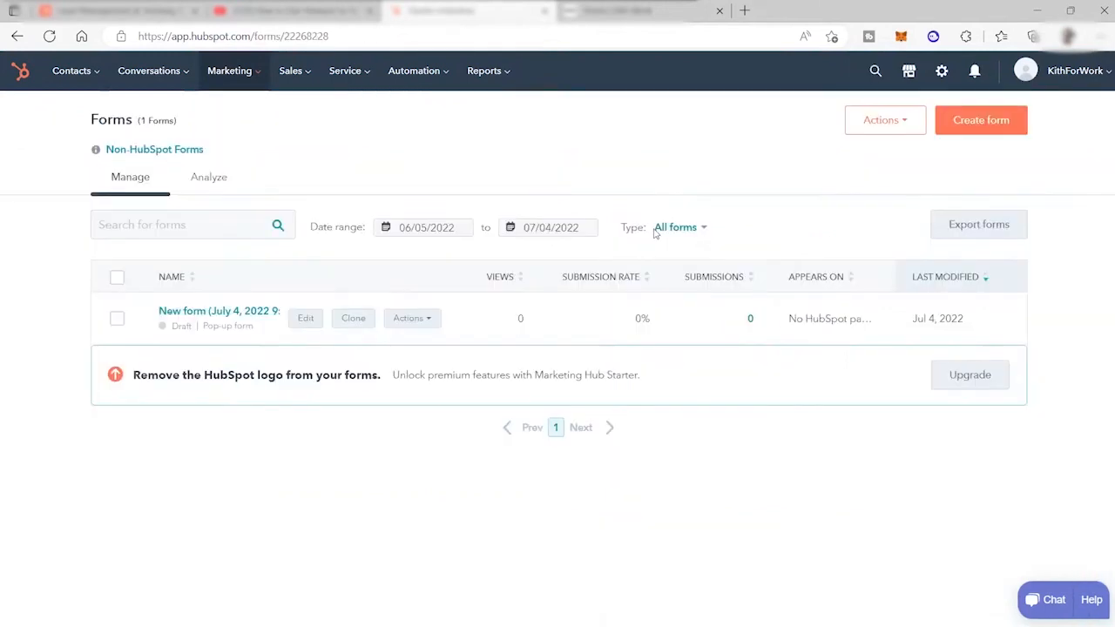
left_click(994, 131)
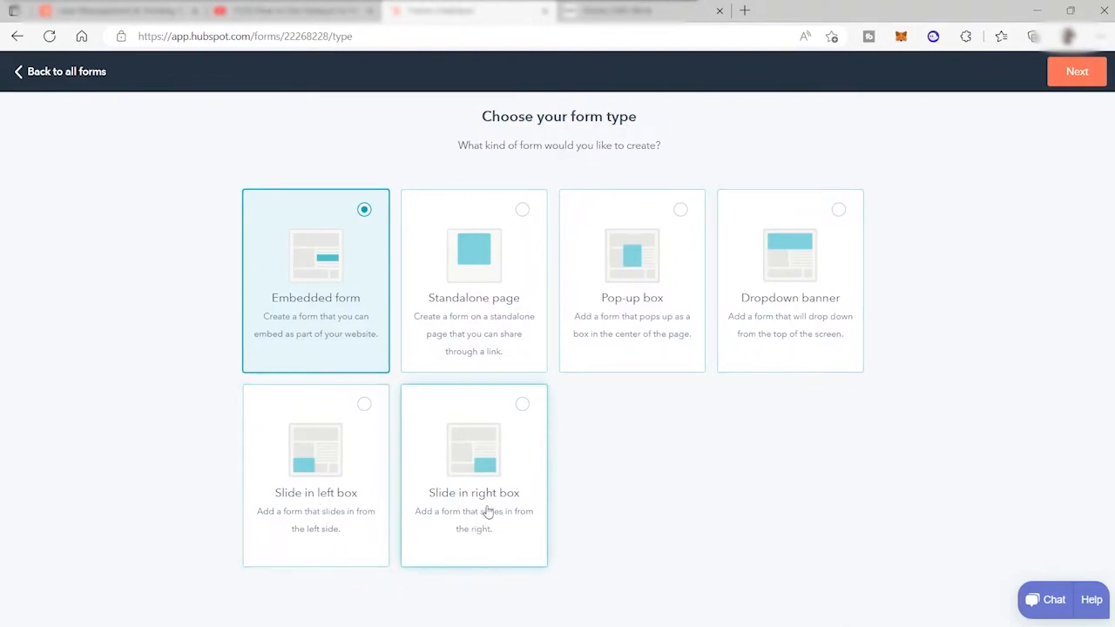
left_click(681, 299)
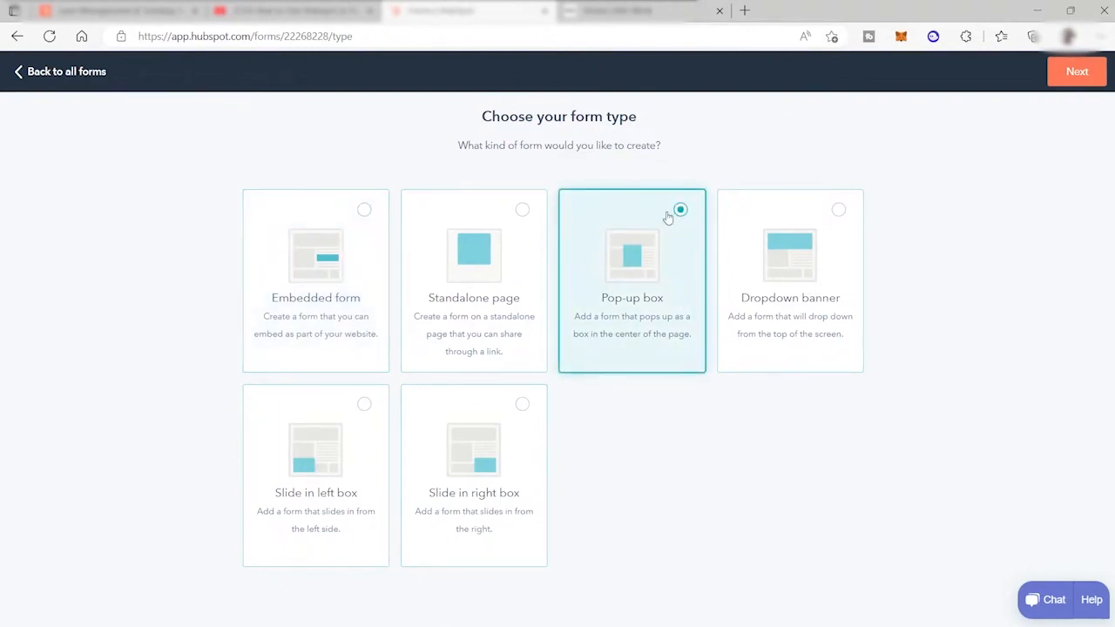
left_click(1078, 74)
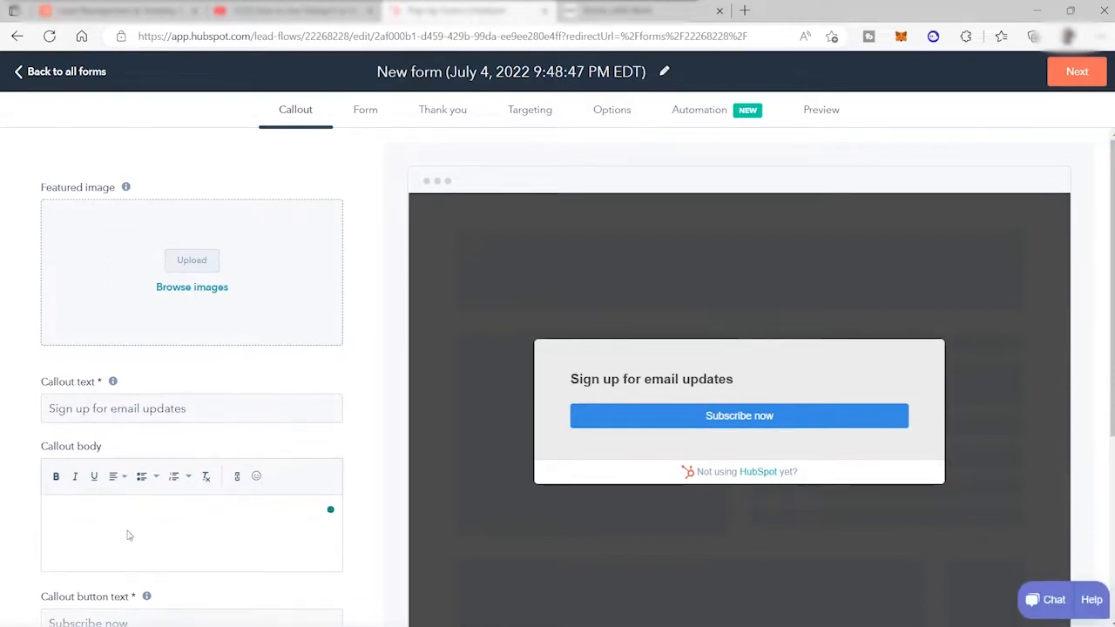
Replace the callout text with "Get a free Step by Step Guide for Beginners."
scroll(186, 386, "down", 3)
scroll(197, 504, "up", 3)
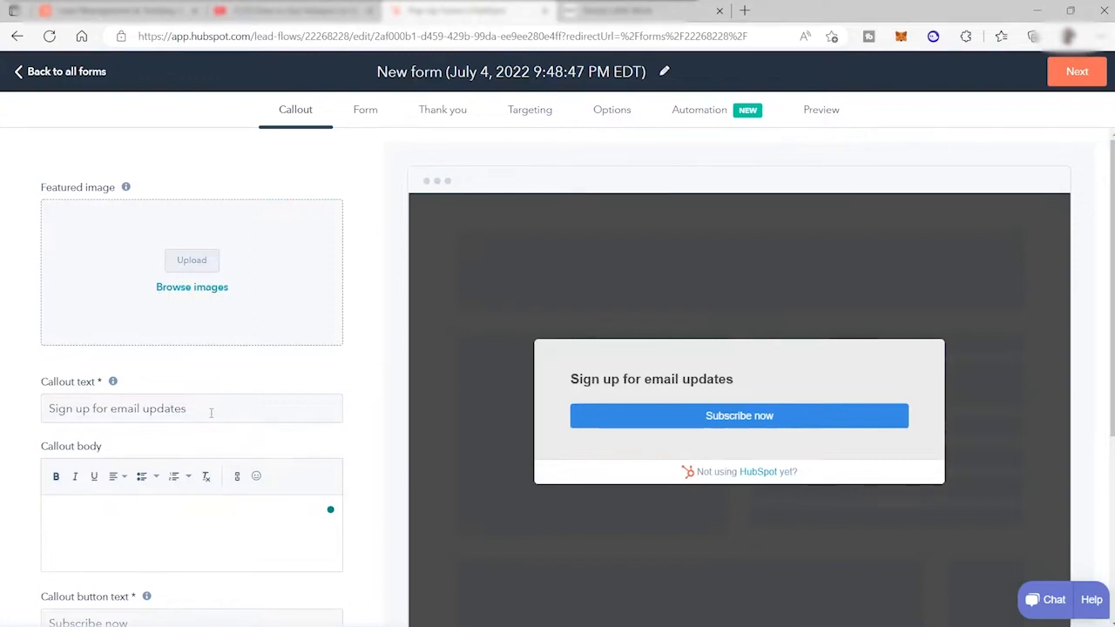
left_click_drag(212, 410, 25, 411)
type("Get a free Step by Step Guide for Beginners.")
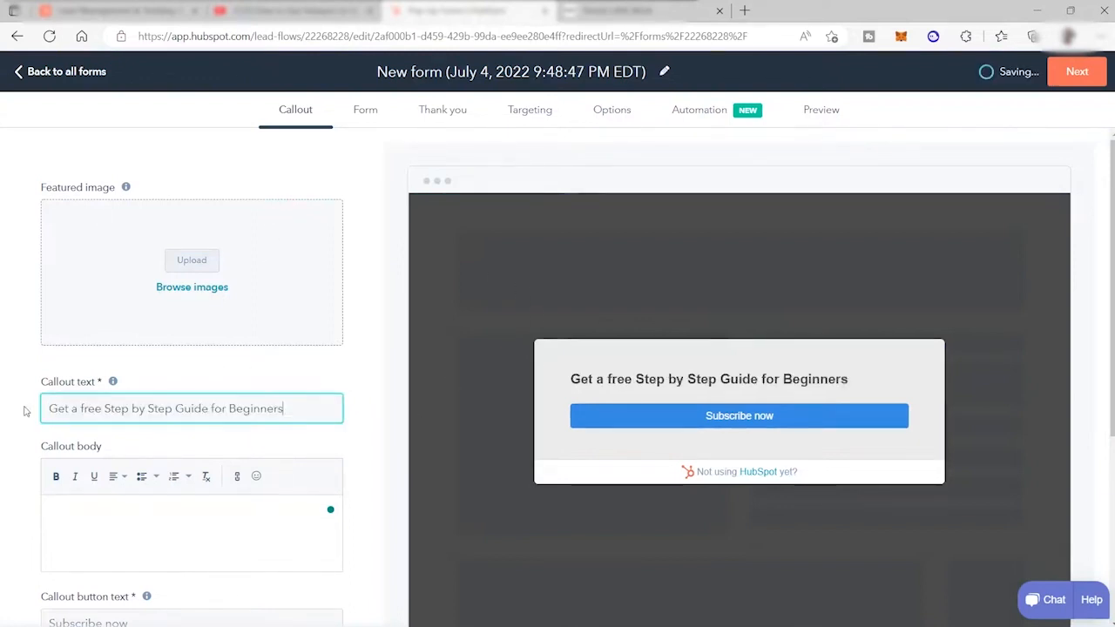
Set the callout body to "If you want to earn $100 per day, then download this FREE guide for you to learn everything for FREE!"
scroll(312, 334, "down", 1)
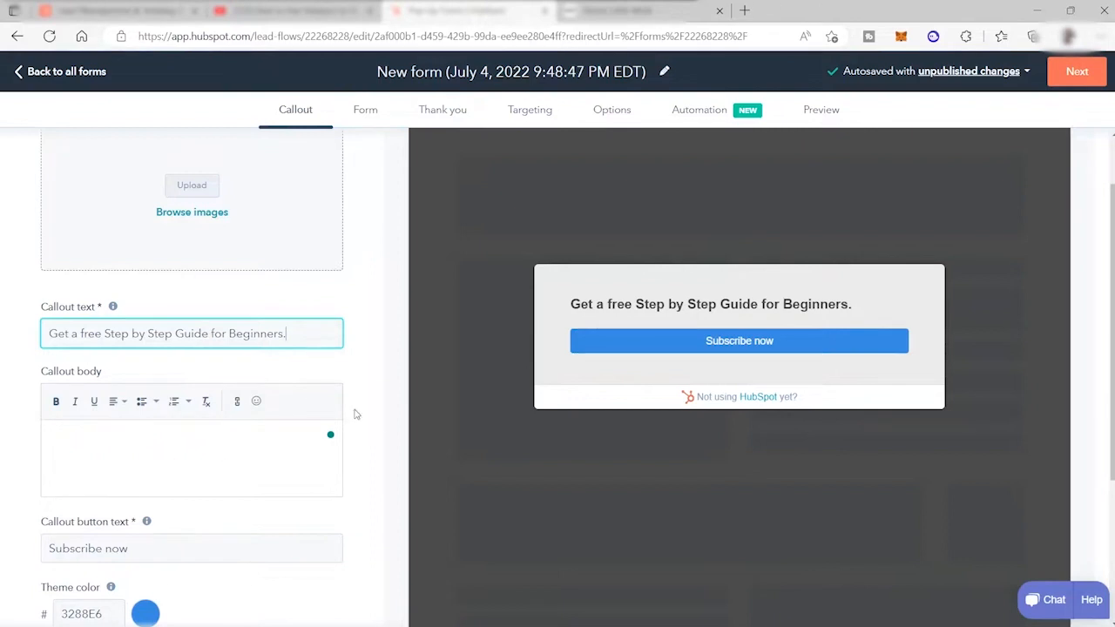
left_click(117, 437)
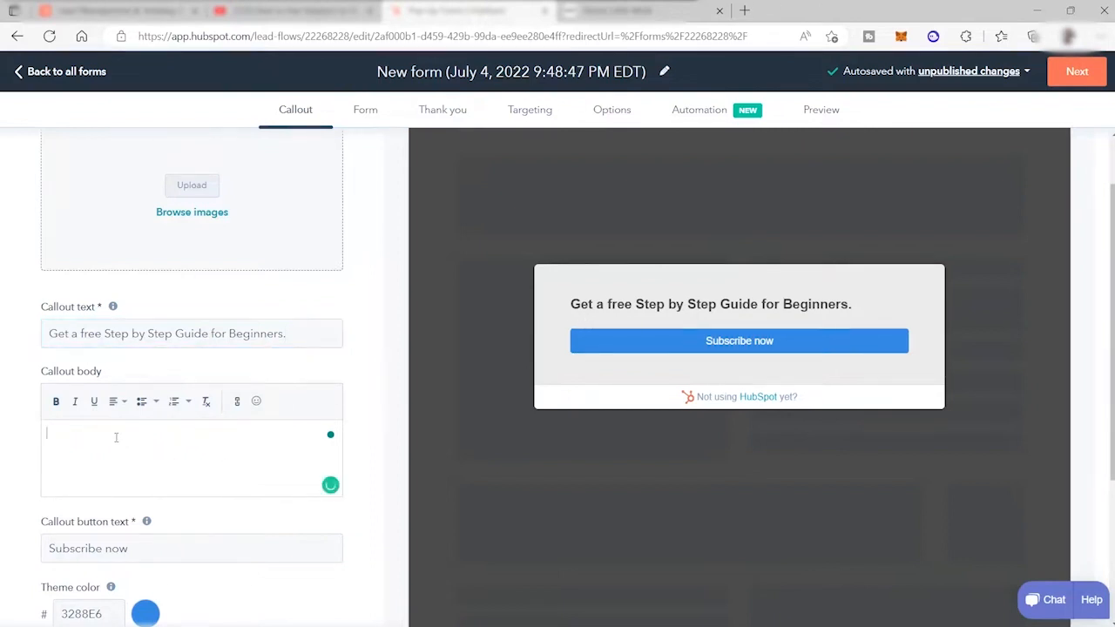
type("If you want to earn $100 per day, then download this FREE guide for you to learn everything for FREE!")
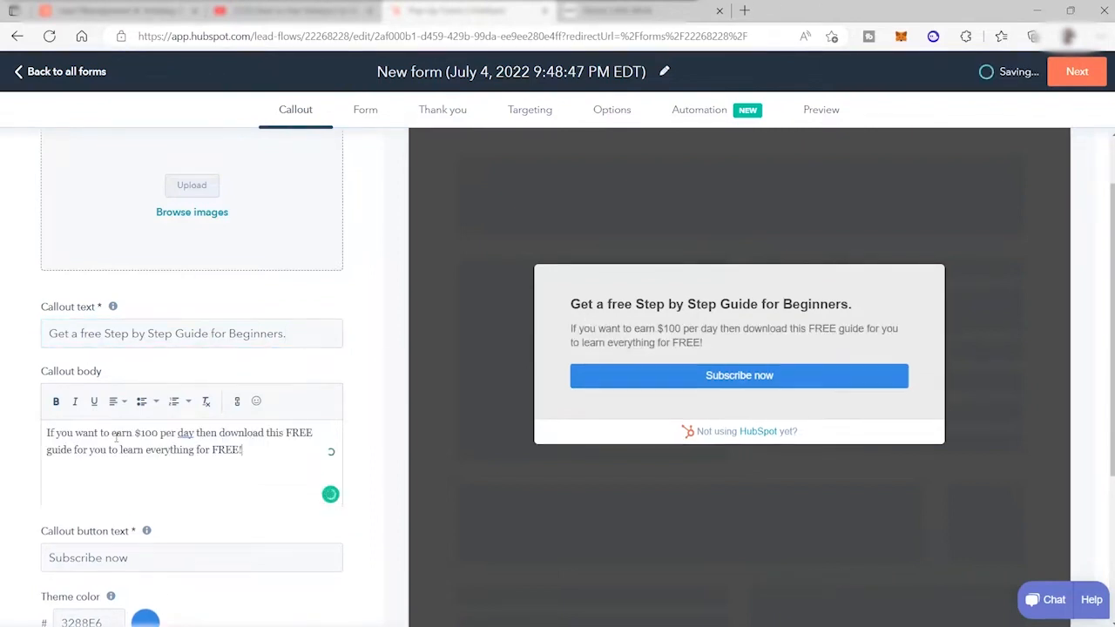
Change the callout button text to "Click Here Now!"
scroll(174, 347, "down", 1)
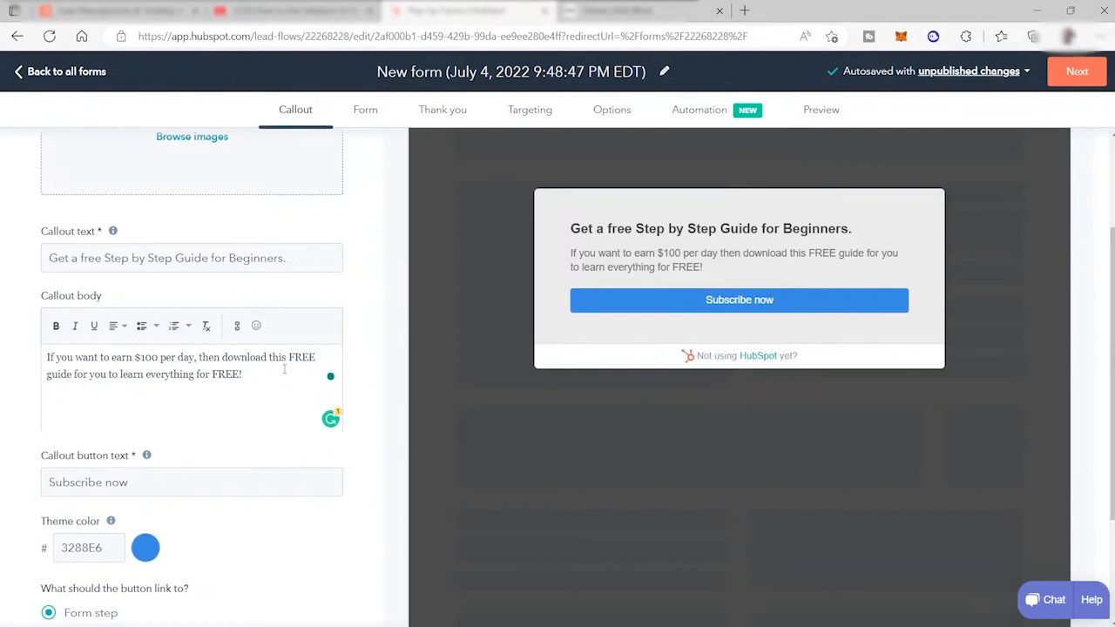
scroll(284, 369, "down", 1)
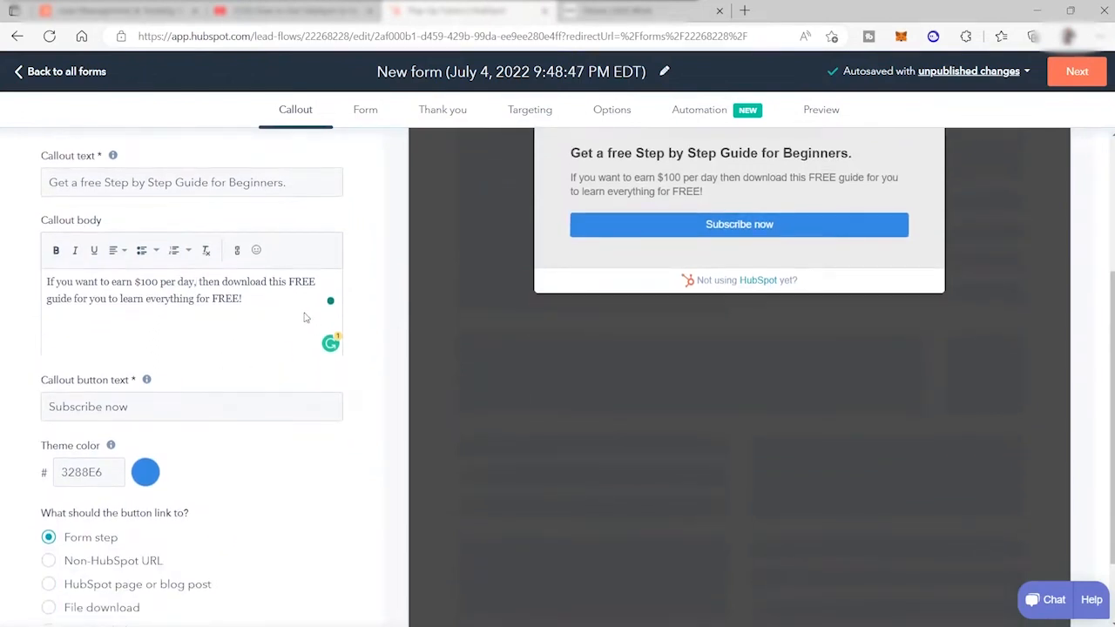
left_click(157, 407)
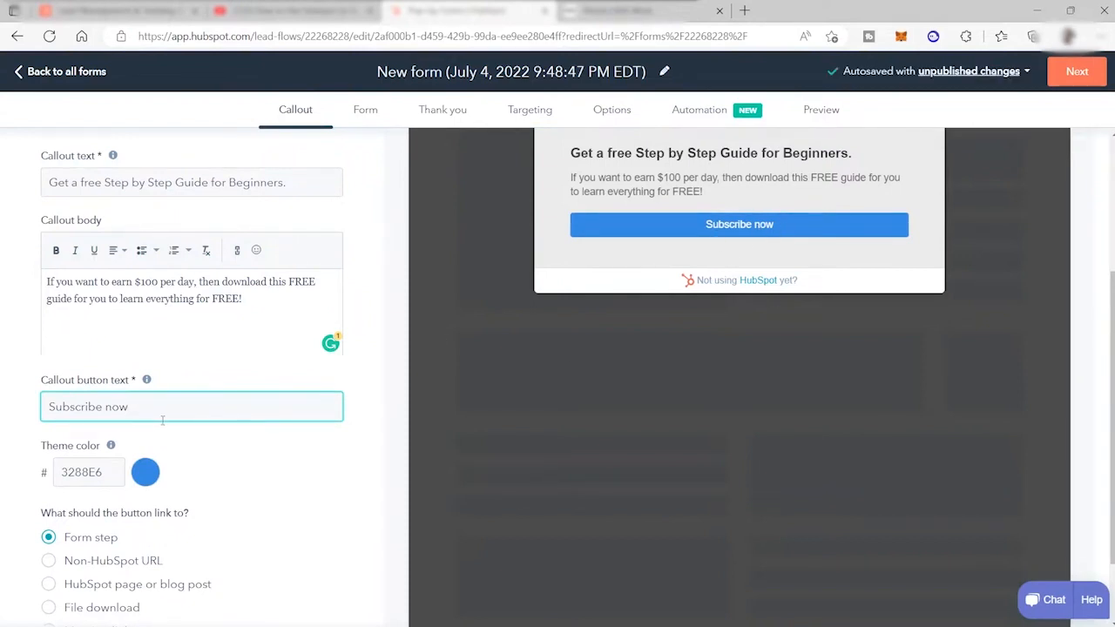
left_click_drag(160, 412, 0, 417)
type("Cli")
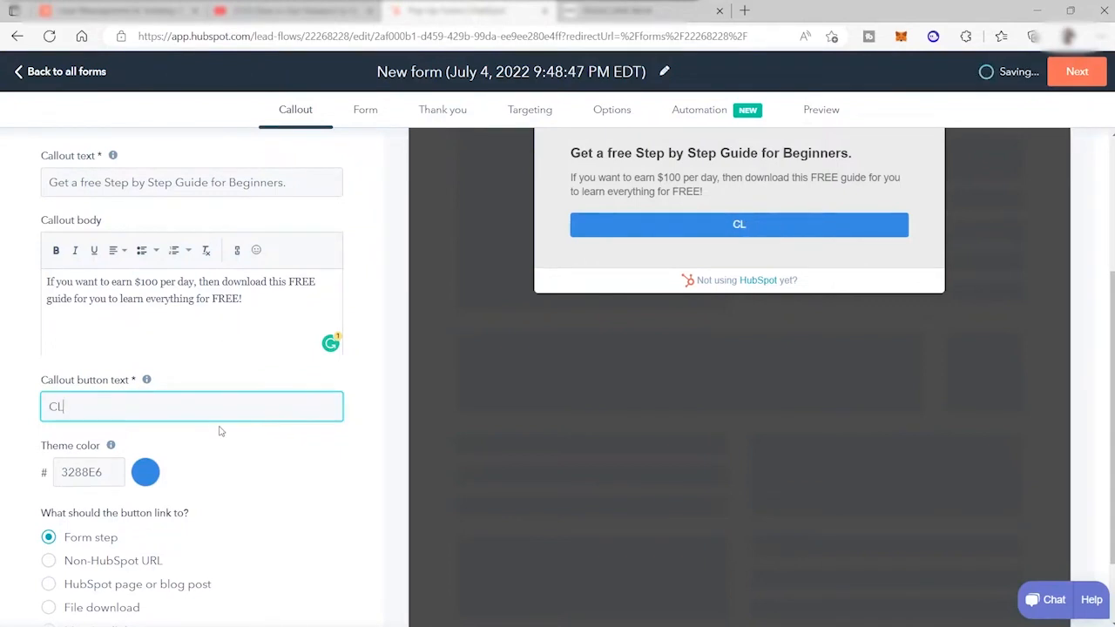
key("BackSpace")
key("BackSpace")
type("lick Here Now!")
Set the callout's theme color to bright red (FF0201) from the simple color palette
scroll(166, 400, "down", 1)
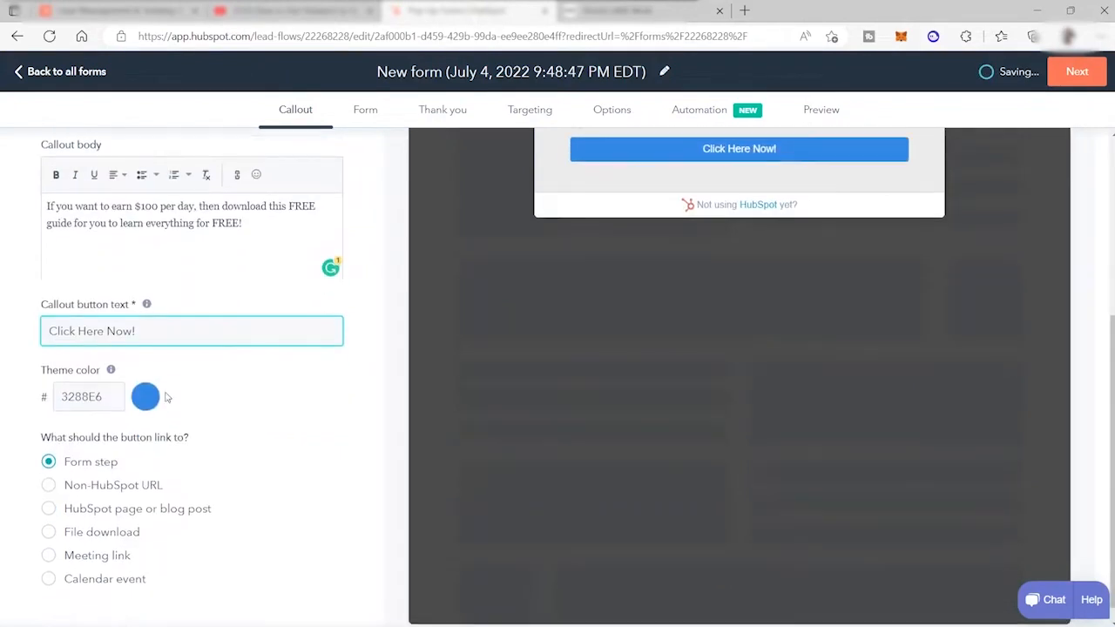
scroll(623, 284, "up", 1)
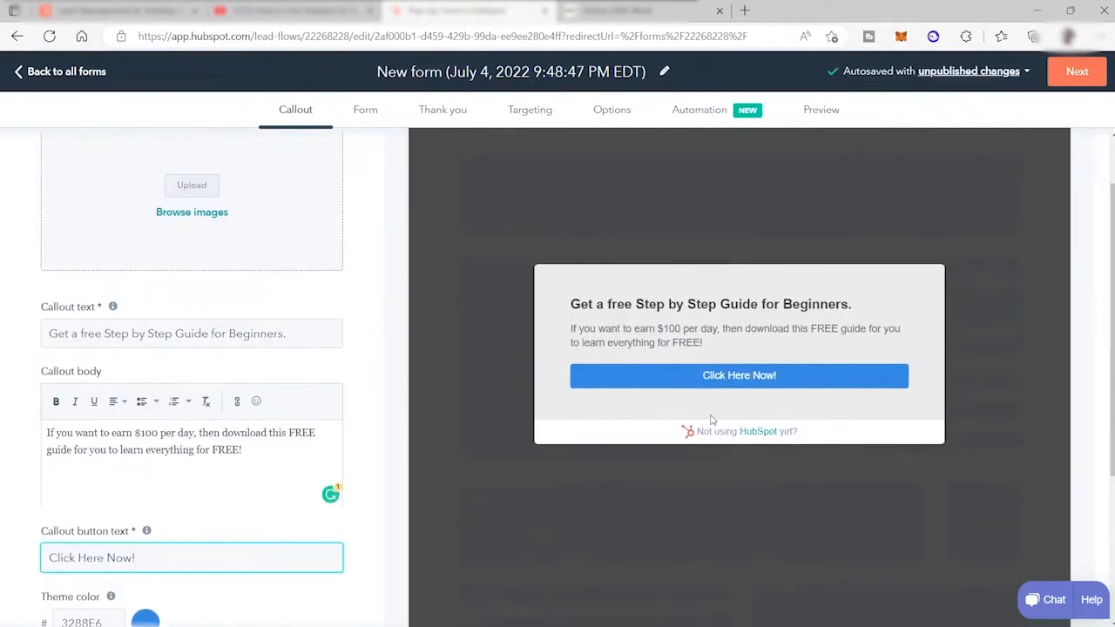
left_click(147, 473)
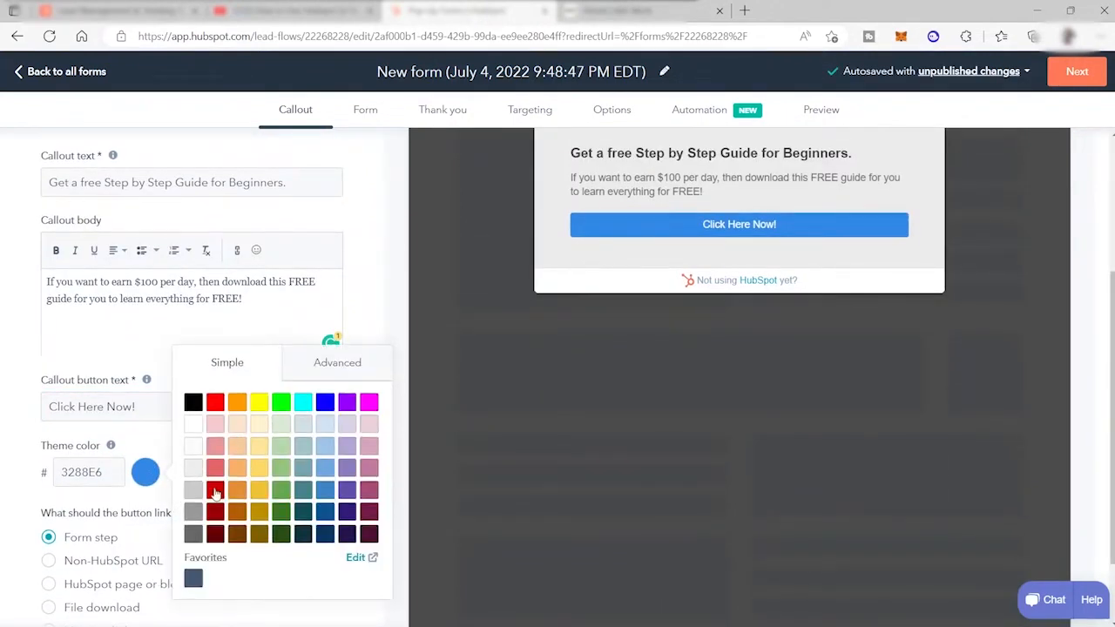
left_click(215, 402)
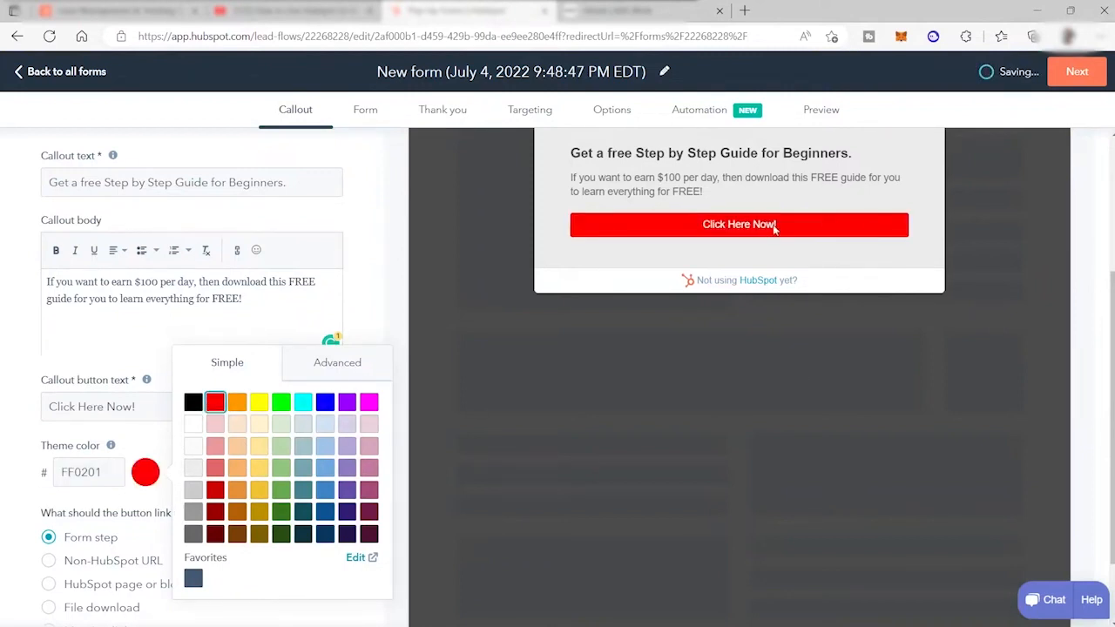
left_click(658, 259)
Continue to the form step and set the form body to "Fill out to get the FREE Guide Today!"
scroll(336, 373, "down", 1)
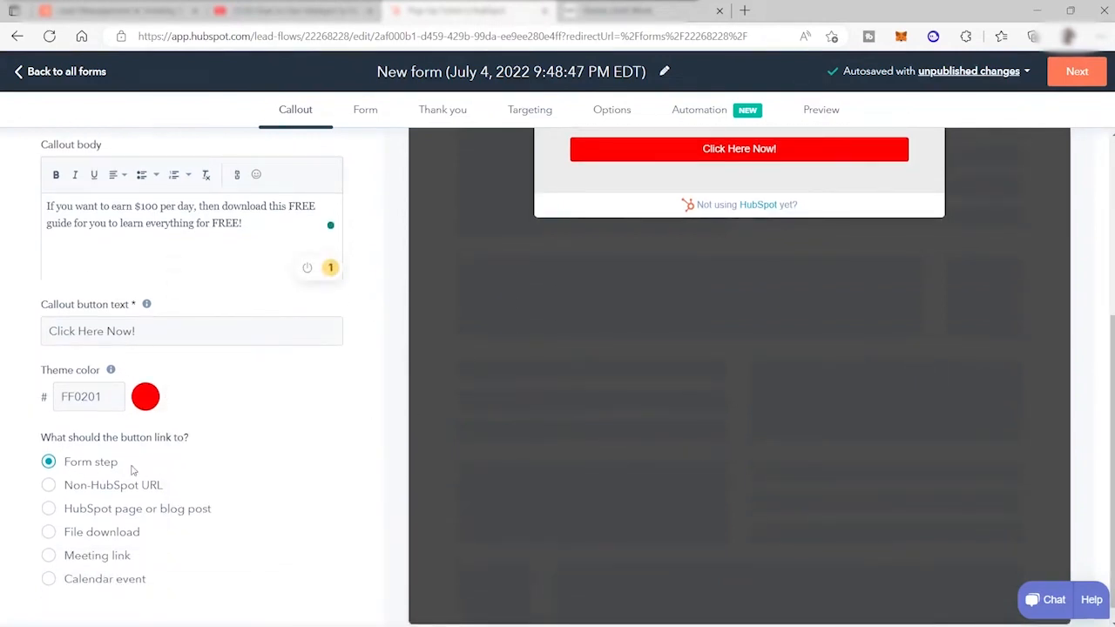
scroll(270, 331, "up", 4)
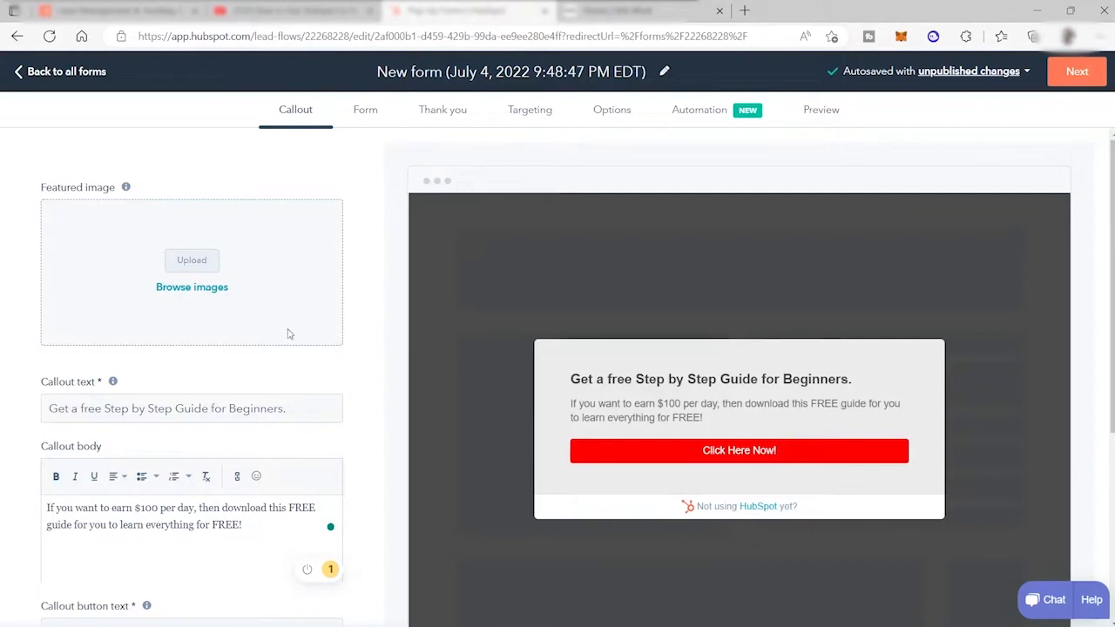
left_click(1077, 72)
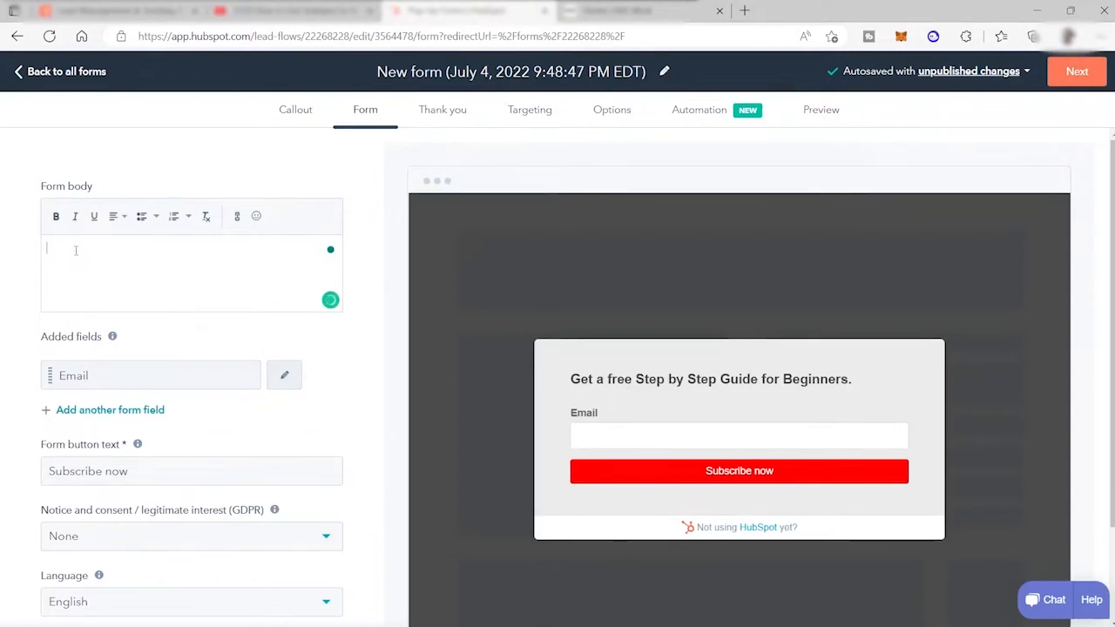
type("Fill ou")
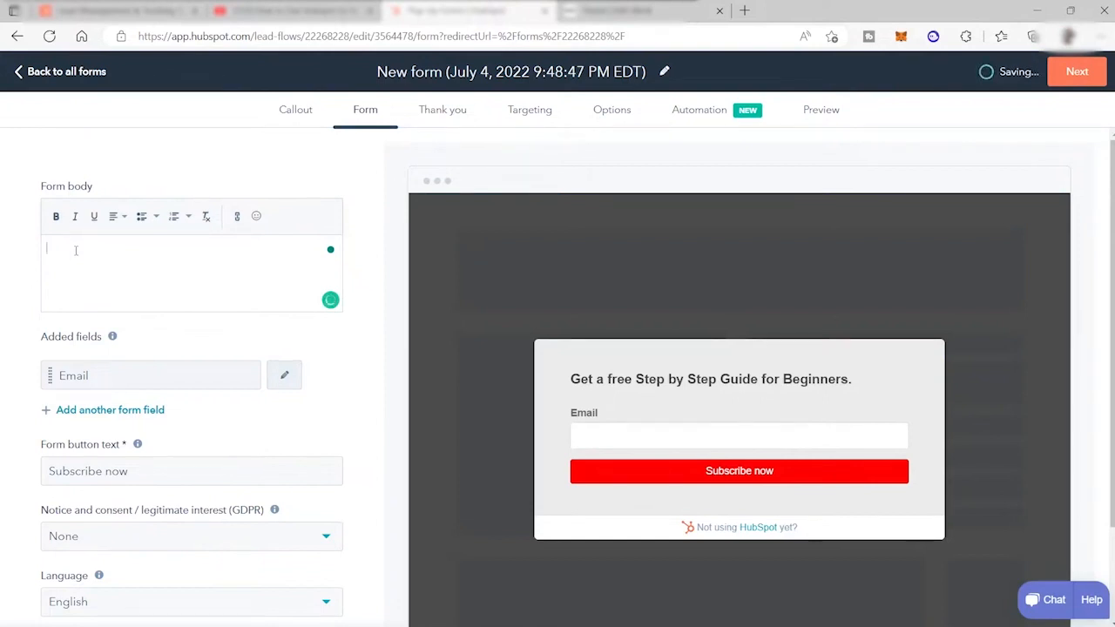
type("t")
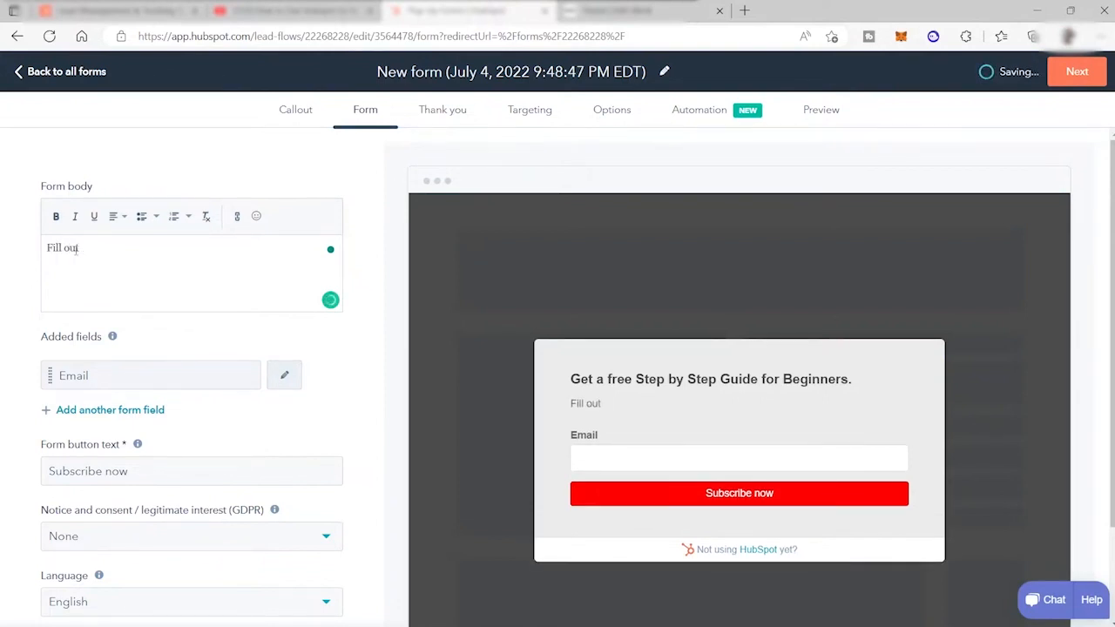
type(" to get the FREE Guide ")
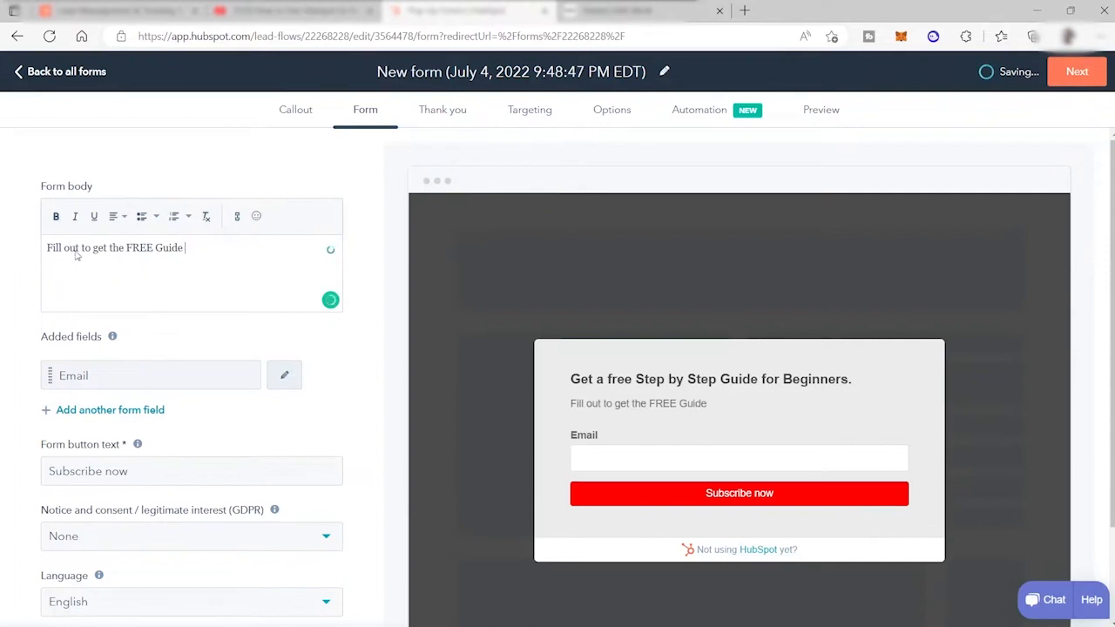
type("Today!")
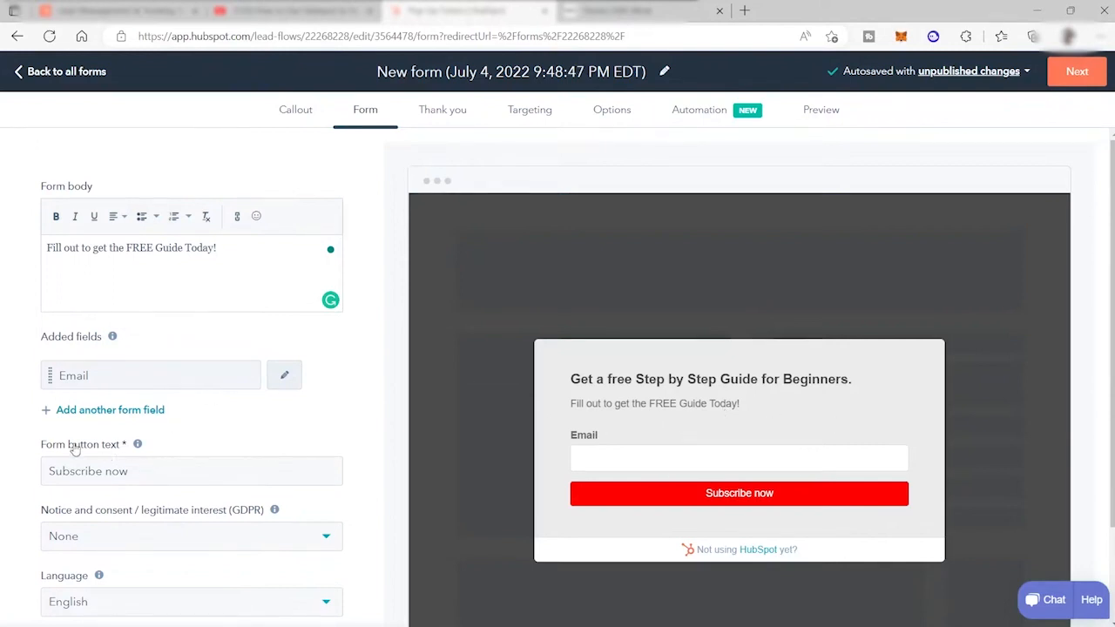
Add Phone number, First name and Last name fields to the form, and move both name fields above Email
left_click(56, 411)
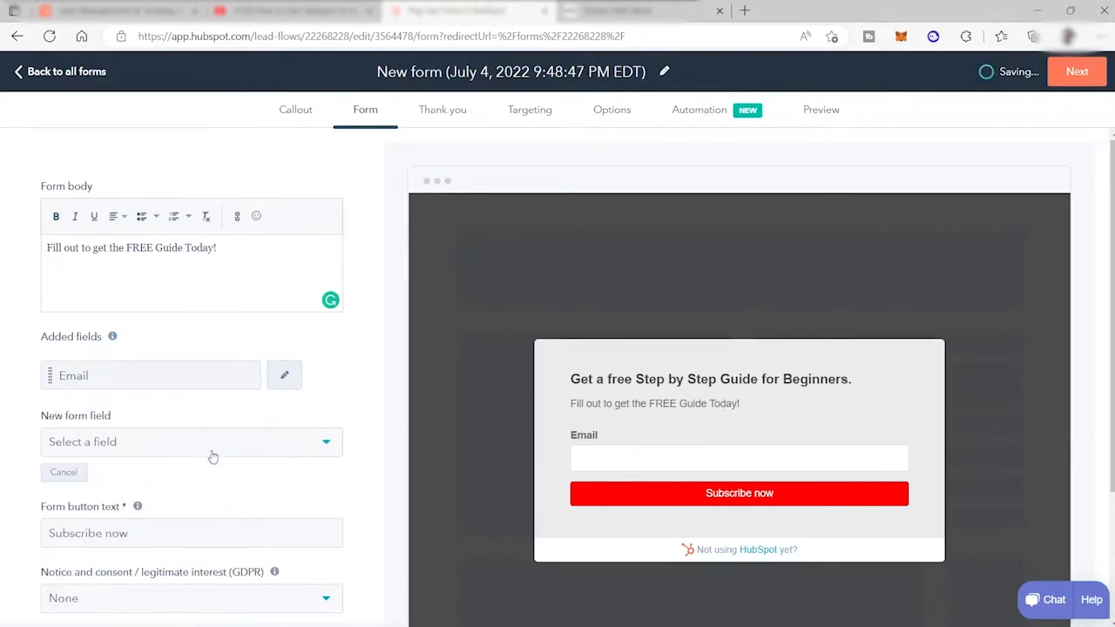
left_click(314, 446)
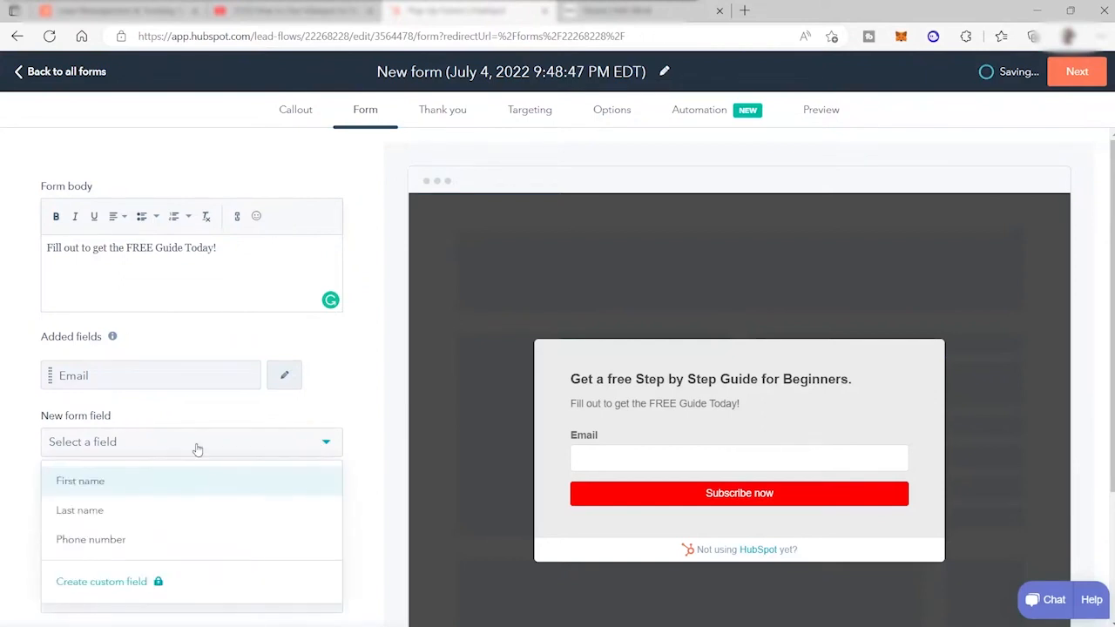
left_click(107, 533)
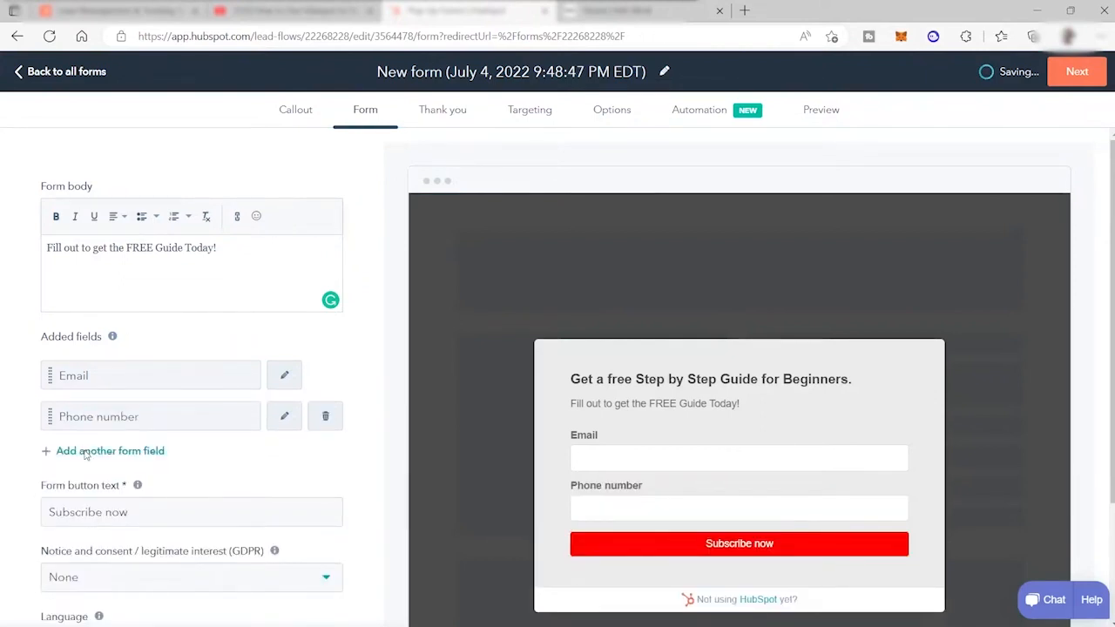
left_click(87, 452)
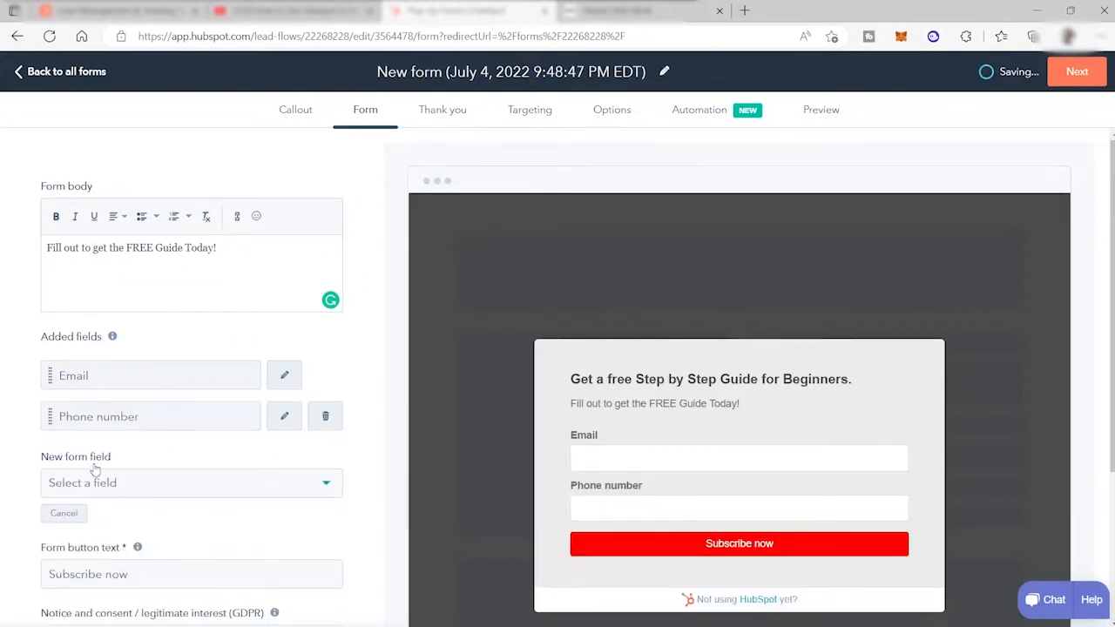
left_click(332, 482)
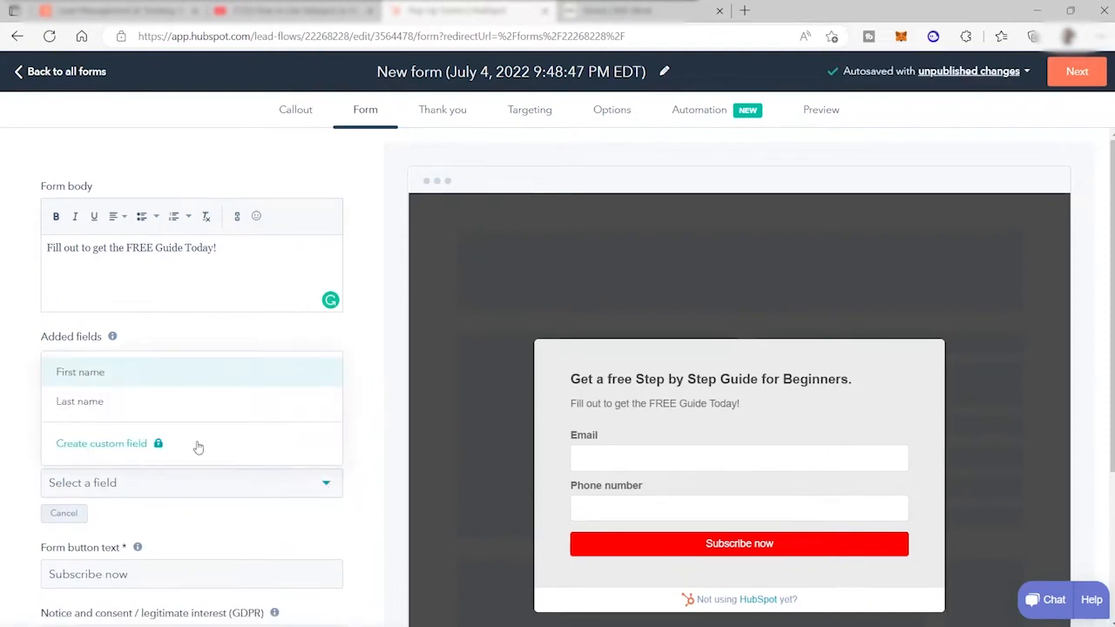
left_click(103, 376)
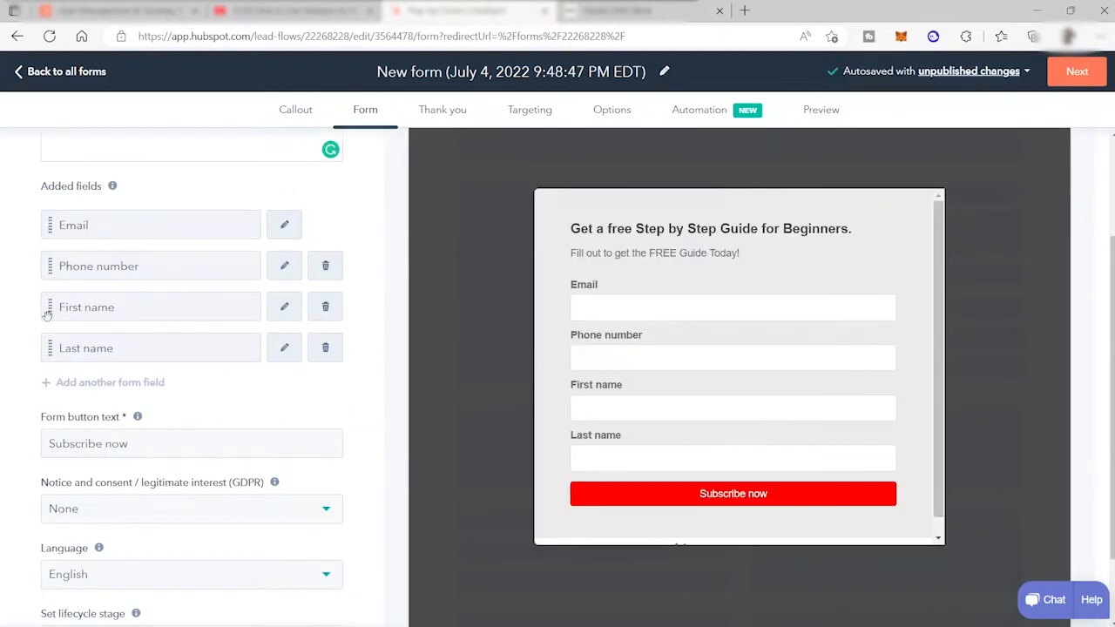
left_click_drag(49, 310, 47, 211)
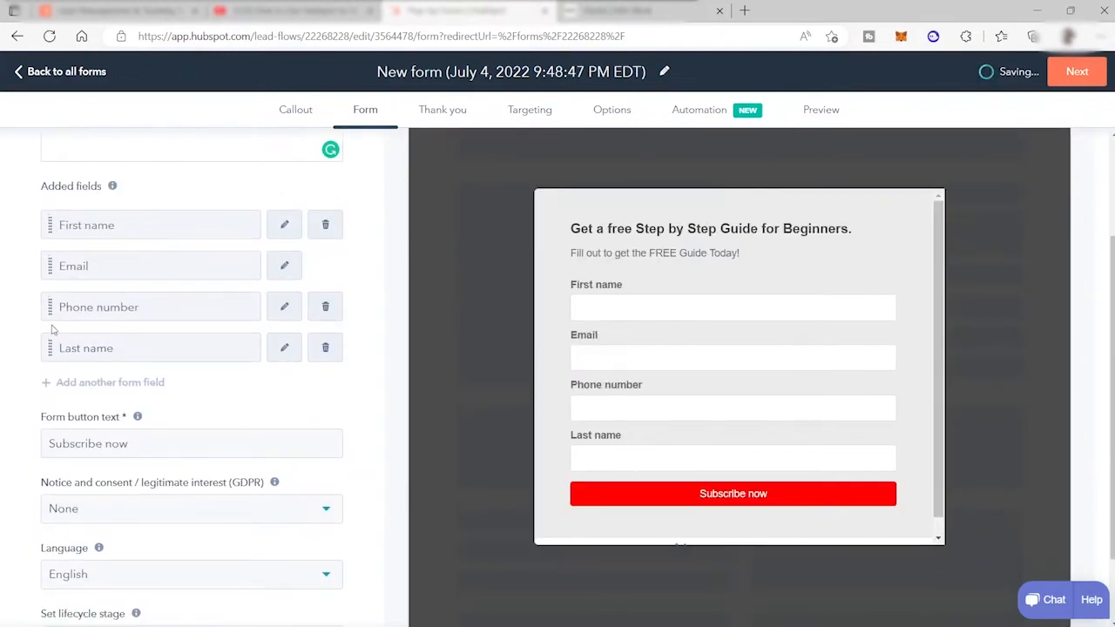
left_click_drag(50, 348, 49, 261)
Set the form's GDPR notice and consent option to the consent checkbox for communications
scroll(224, 394, "down", 1)
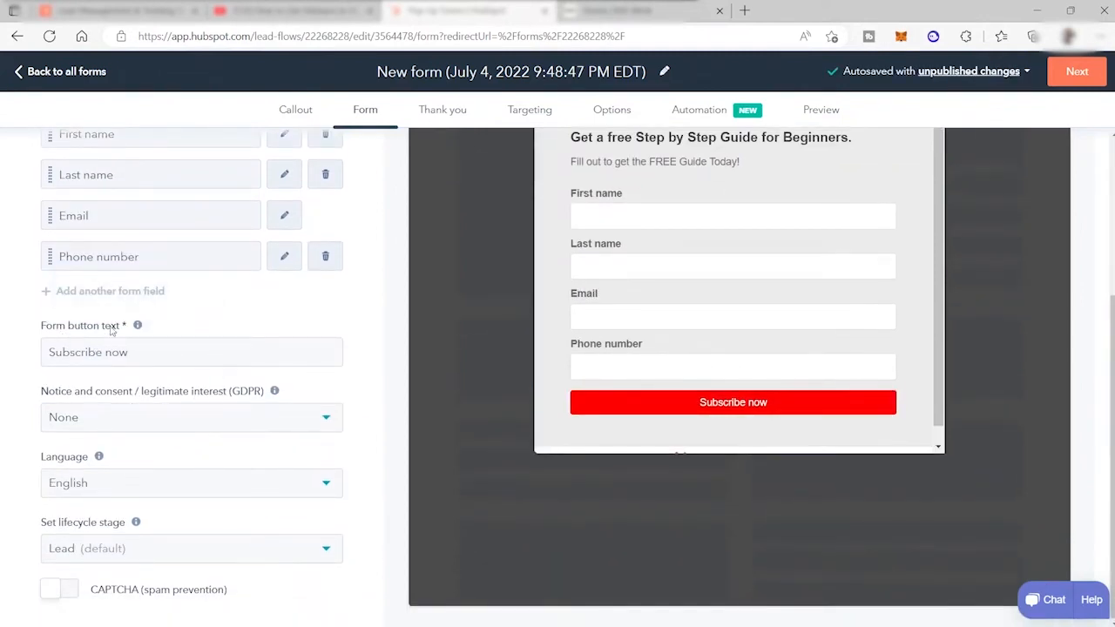
left_click(159, 356)
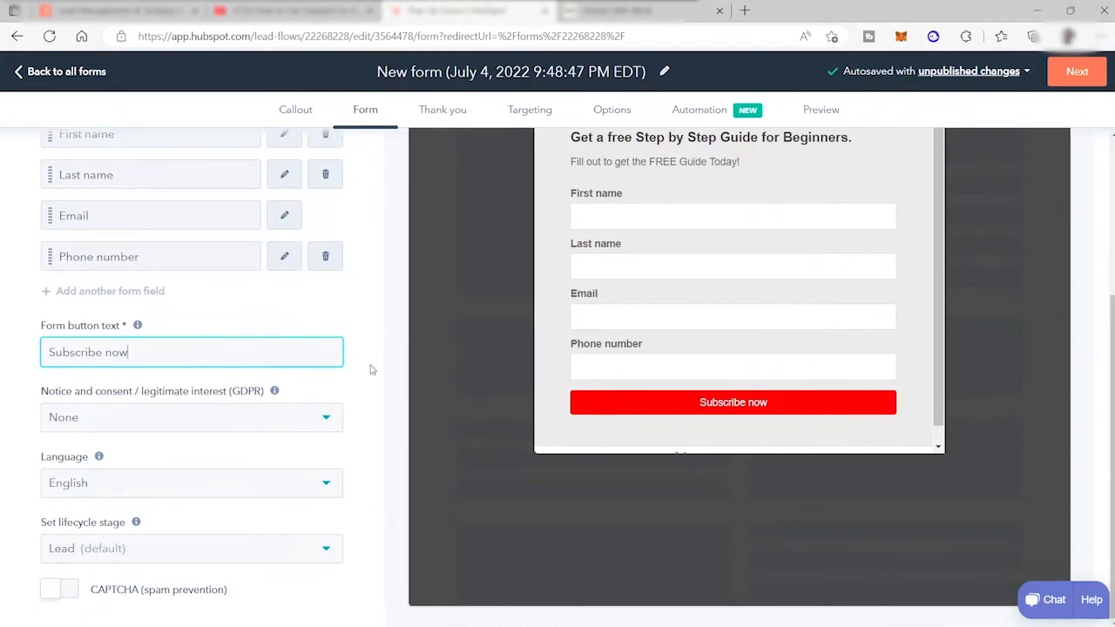
left_click(314, 419)
left_click(296, 447)
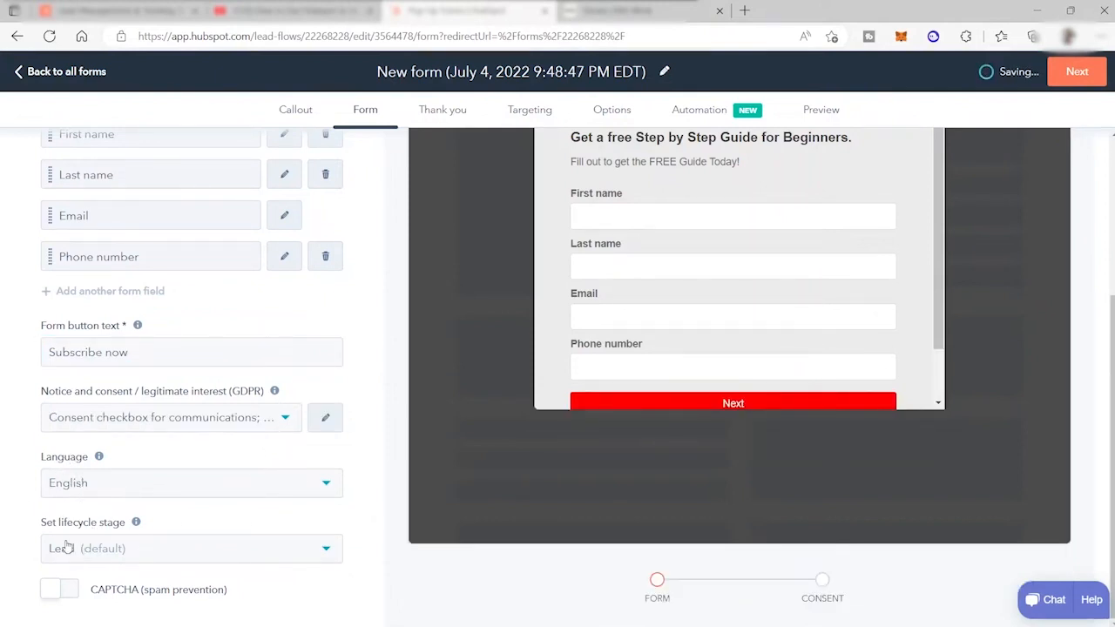
Choose Lead as the form's lifecycle stage and turn on CAPTCHA spam prevention
left_click(317, 552)
left_click(154, 414)
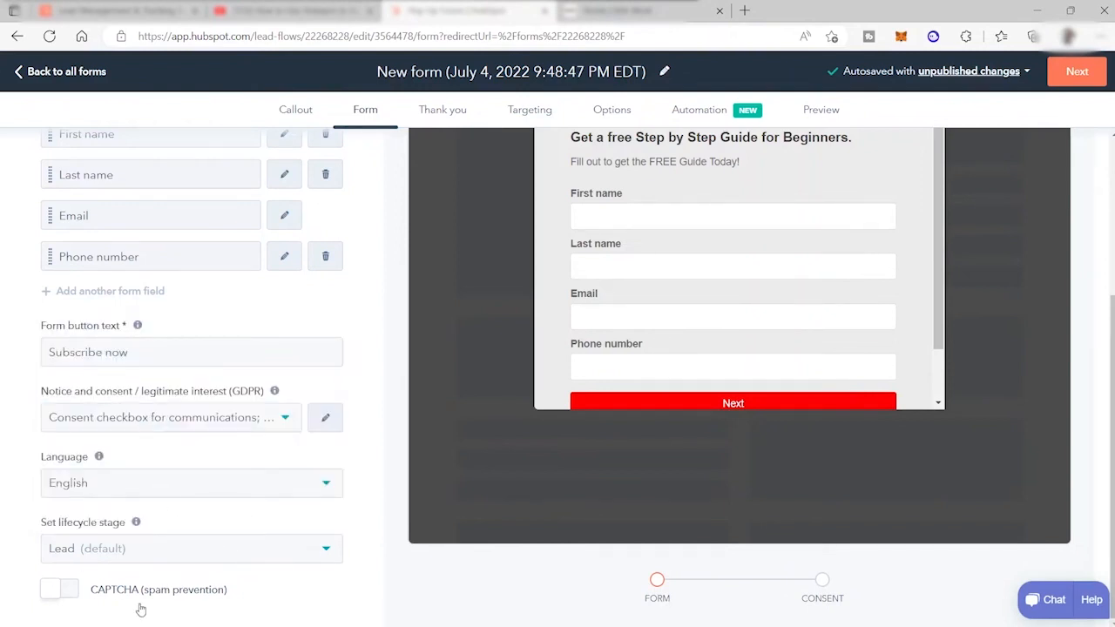
left_click(71, 597)
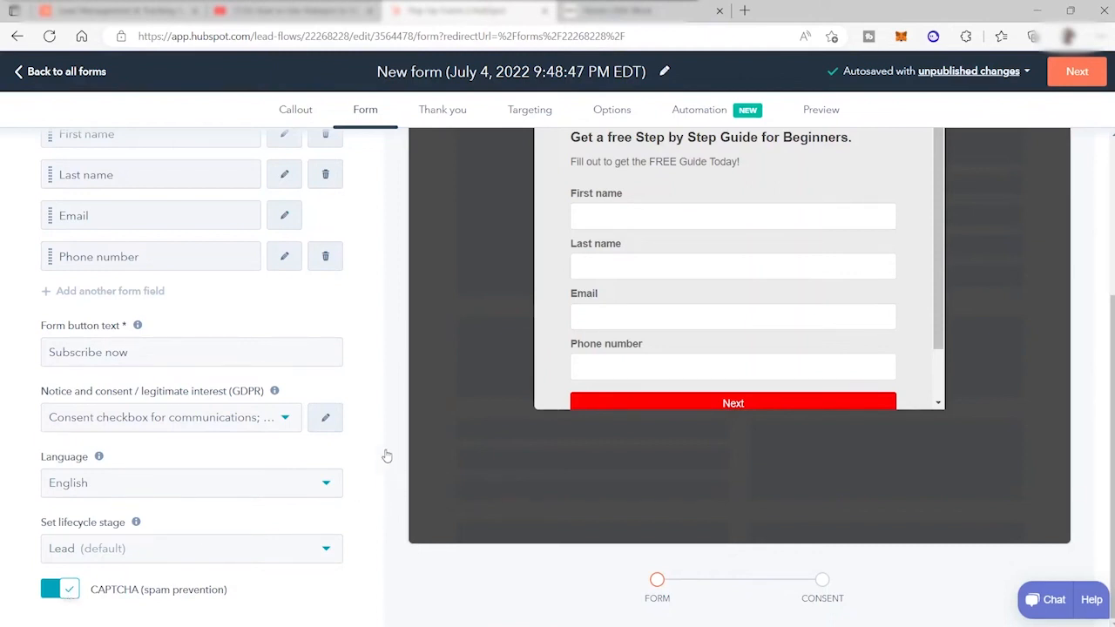
Continue to the thank-you step and add a button with the text "Get the Guide Now!"
scroll(388, 454, "up", 3)
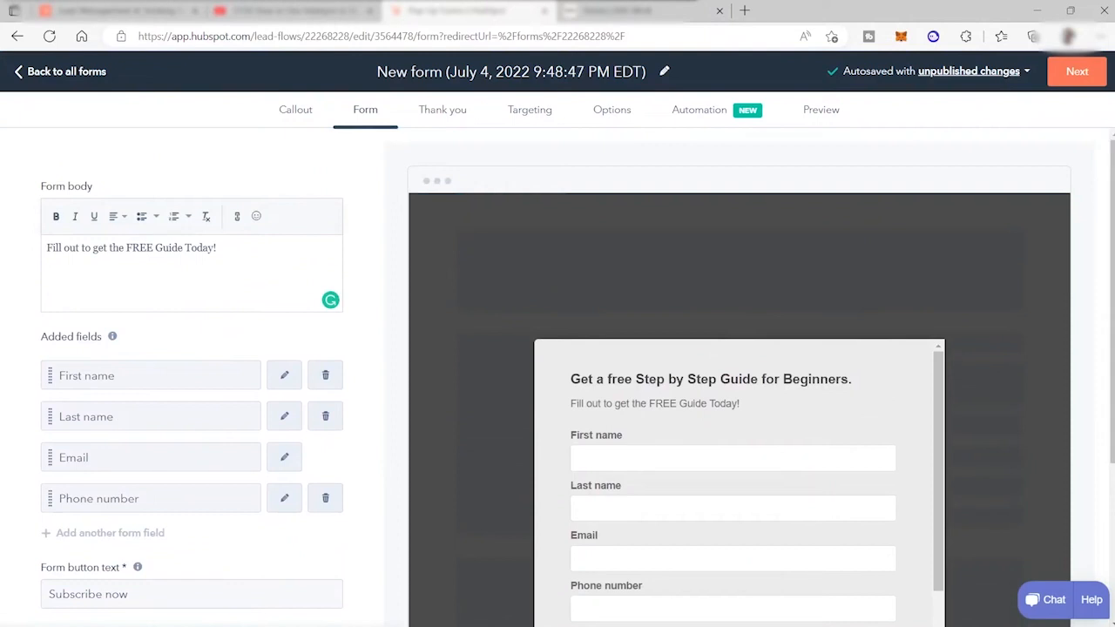
left_click(1074, 77)
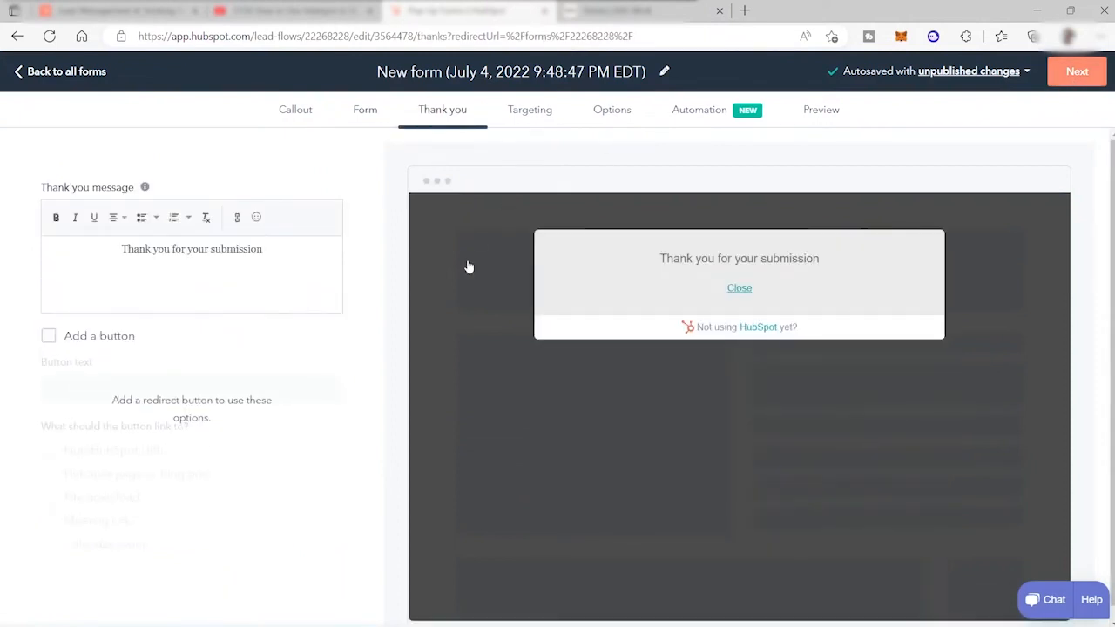
left_click(249, 291)
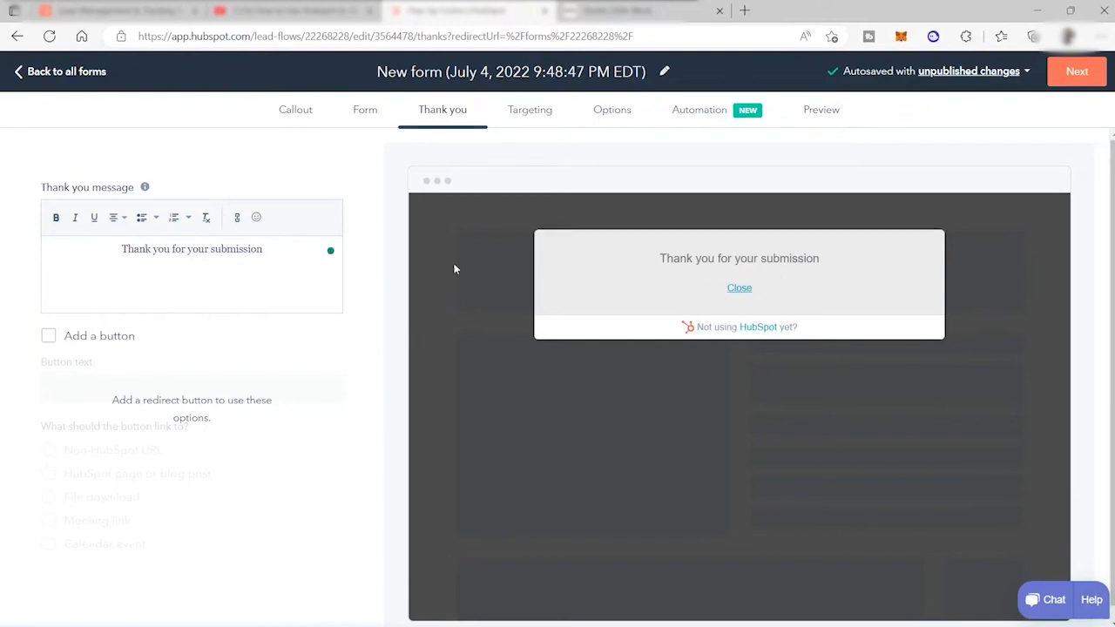
left_click(47, 338)
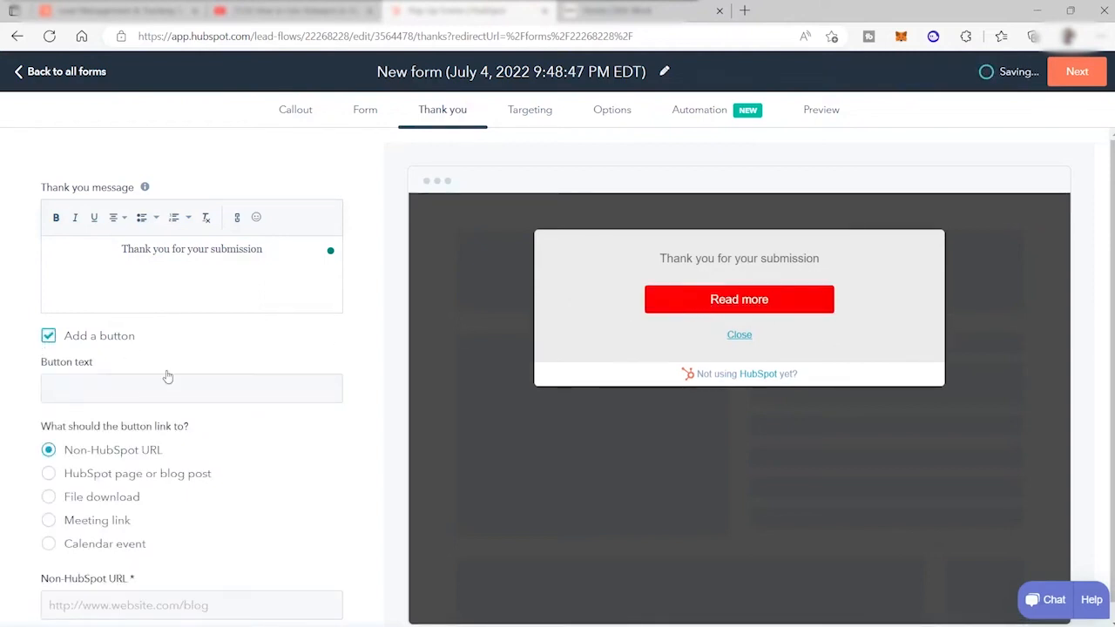
left_click(140, 394)
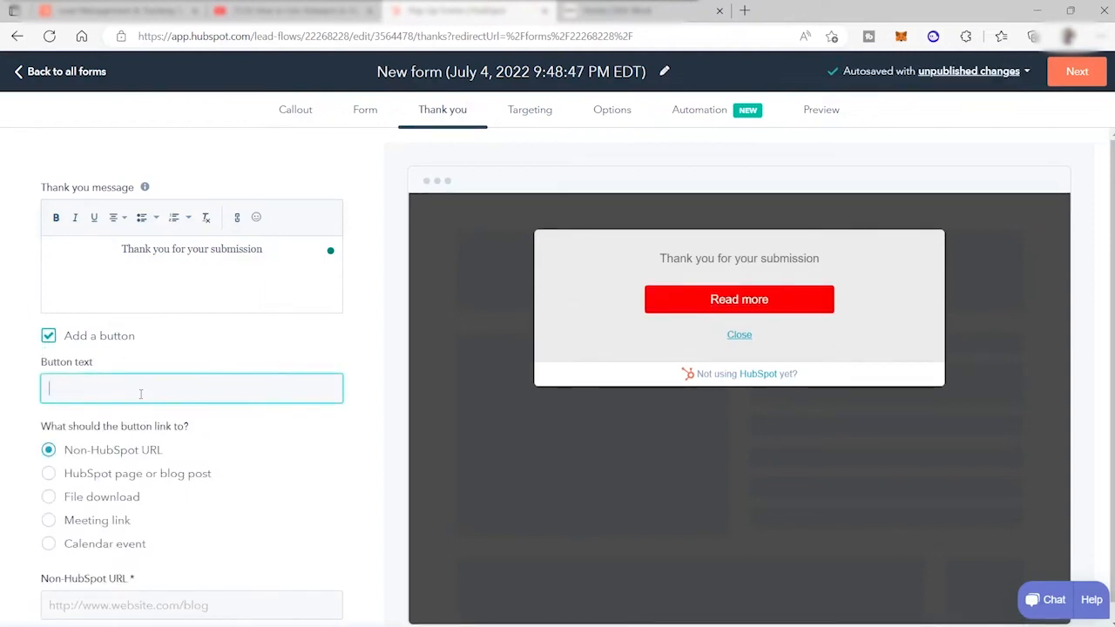
type("Get the Guide ")
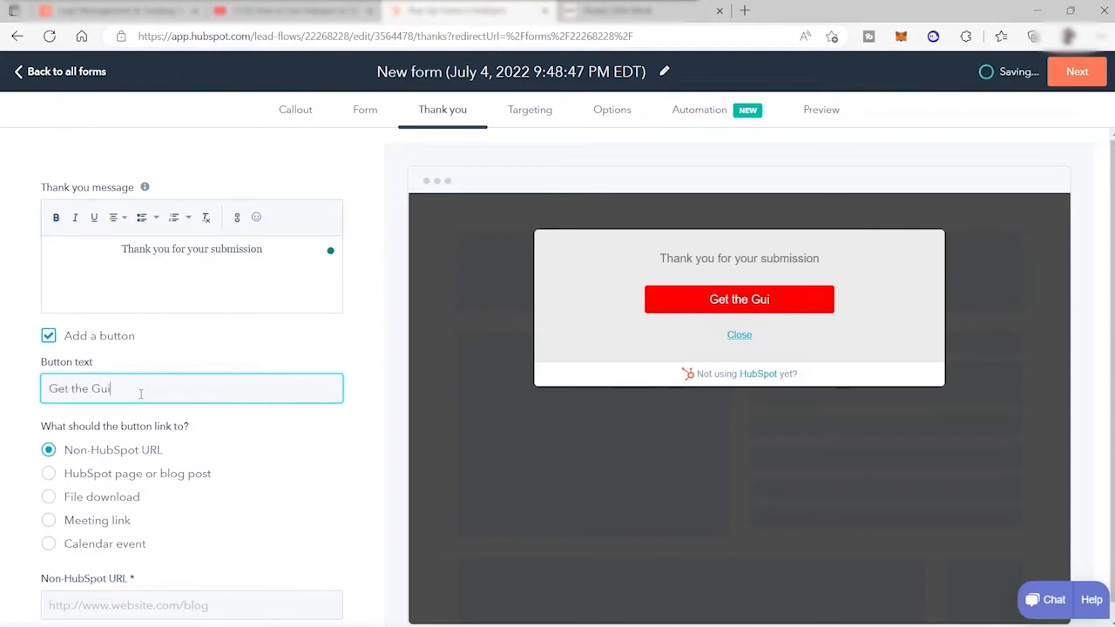
type("Now!")
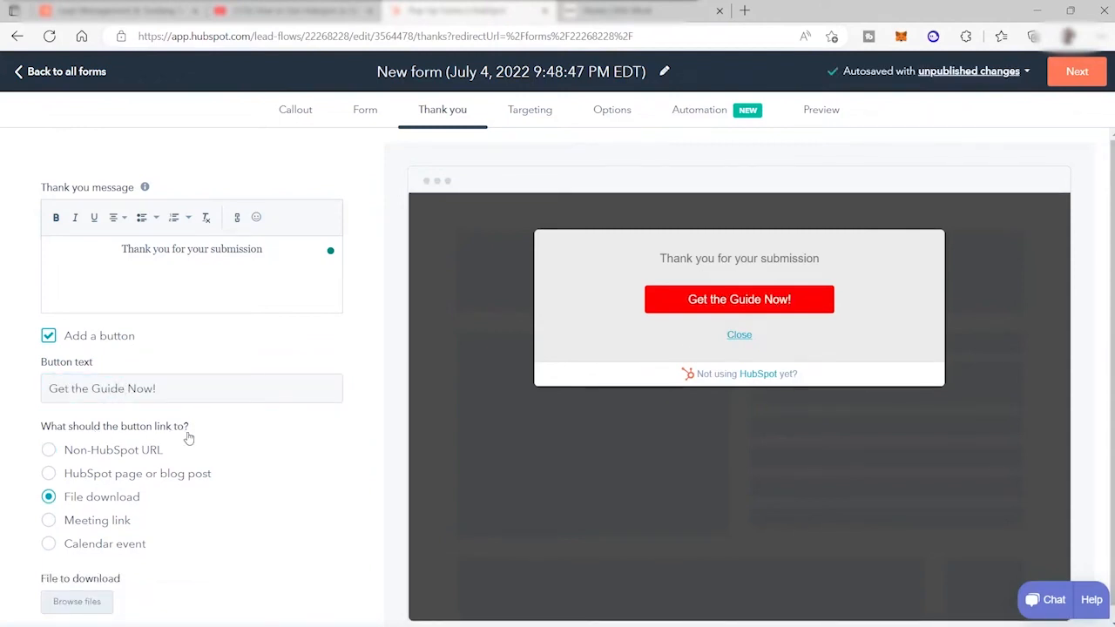
Link the thank-you button to a file download and open the options for adding the file
left_click(49, 450)
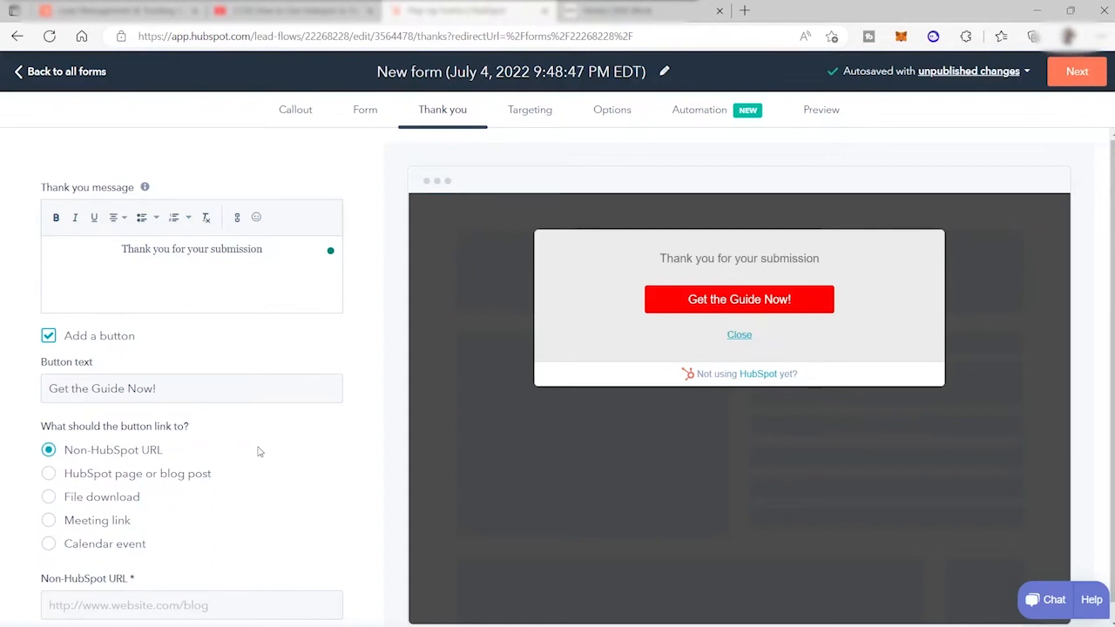
left_click(50, 499)
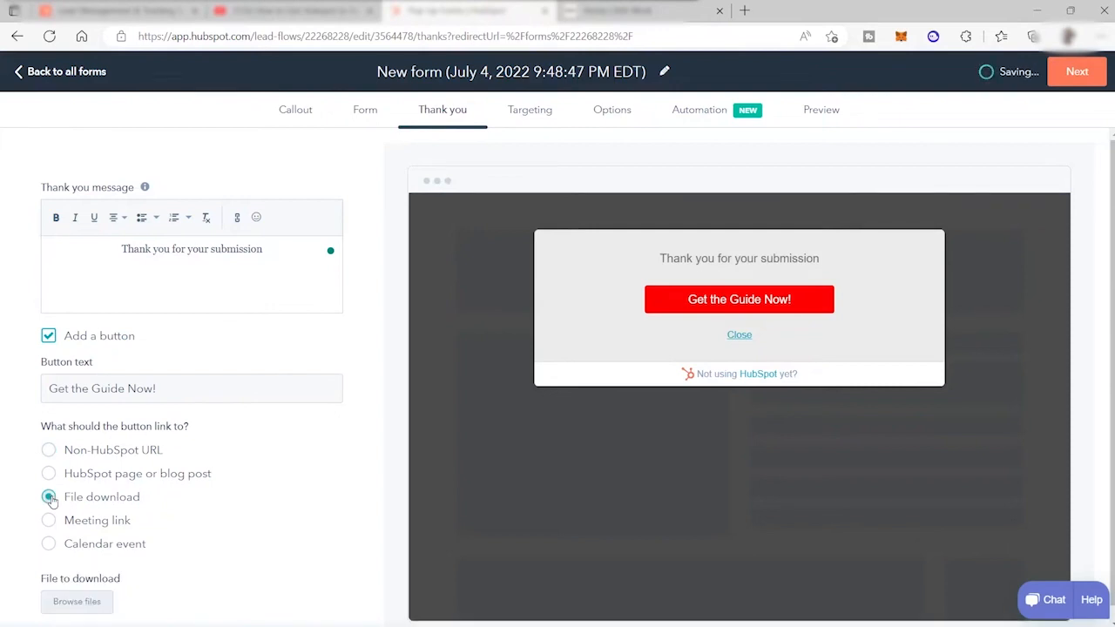
left_click(78, 602)
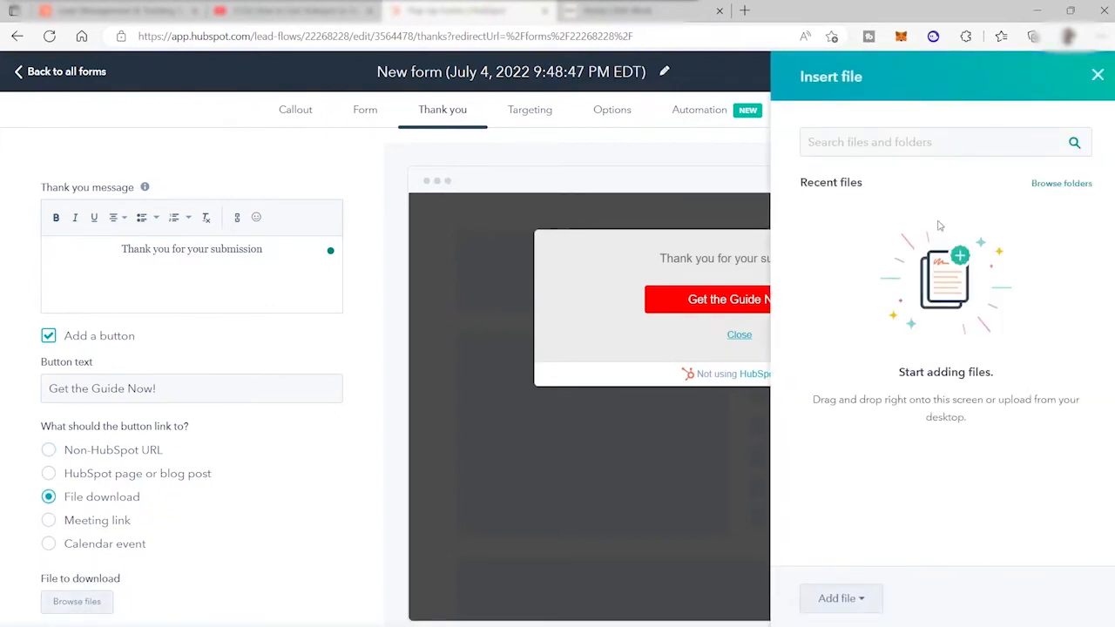
left_click(852, 601)
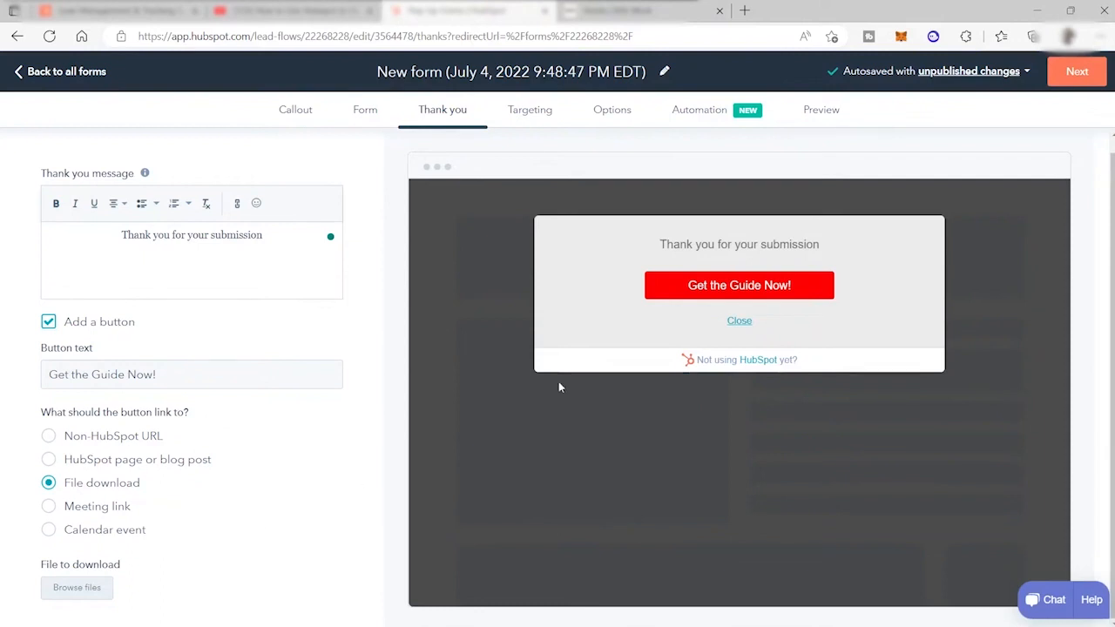
Continue to the targeting step and show the pop-up when the website URL is the pasted site address
left_click(1076, 71)
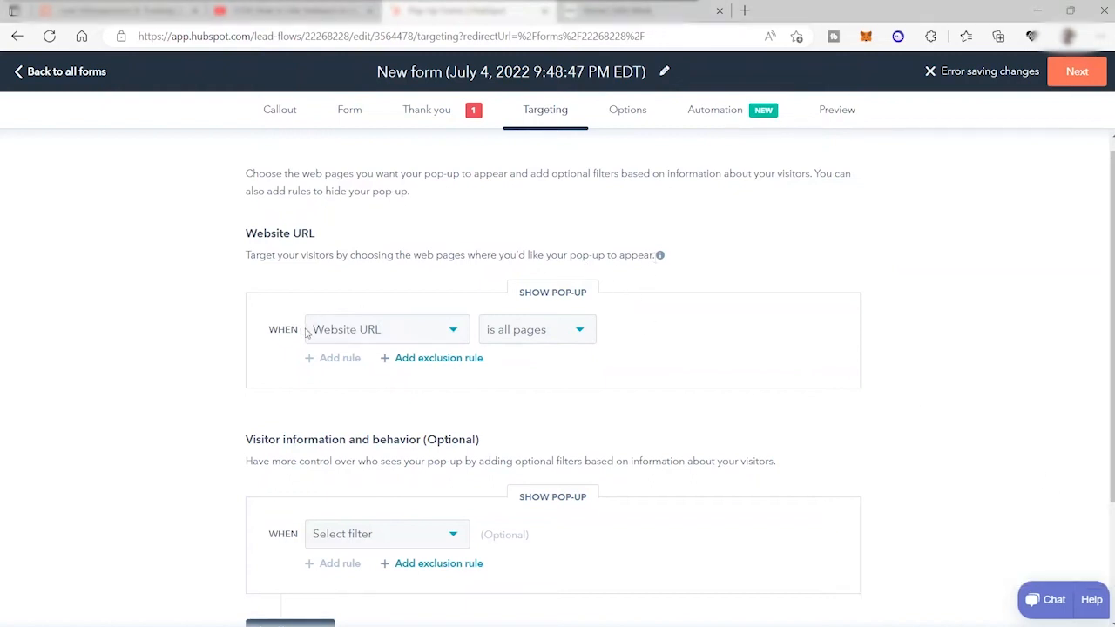
left_click(579, 334)
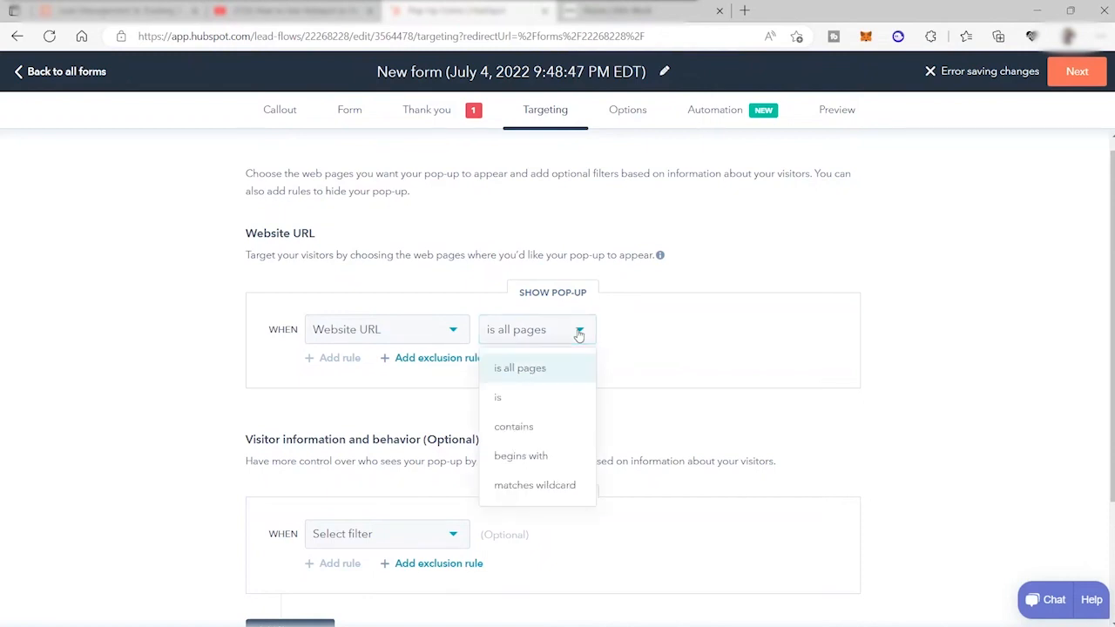
left_click(529, 398)
left_click(733, 333)
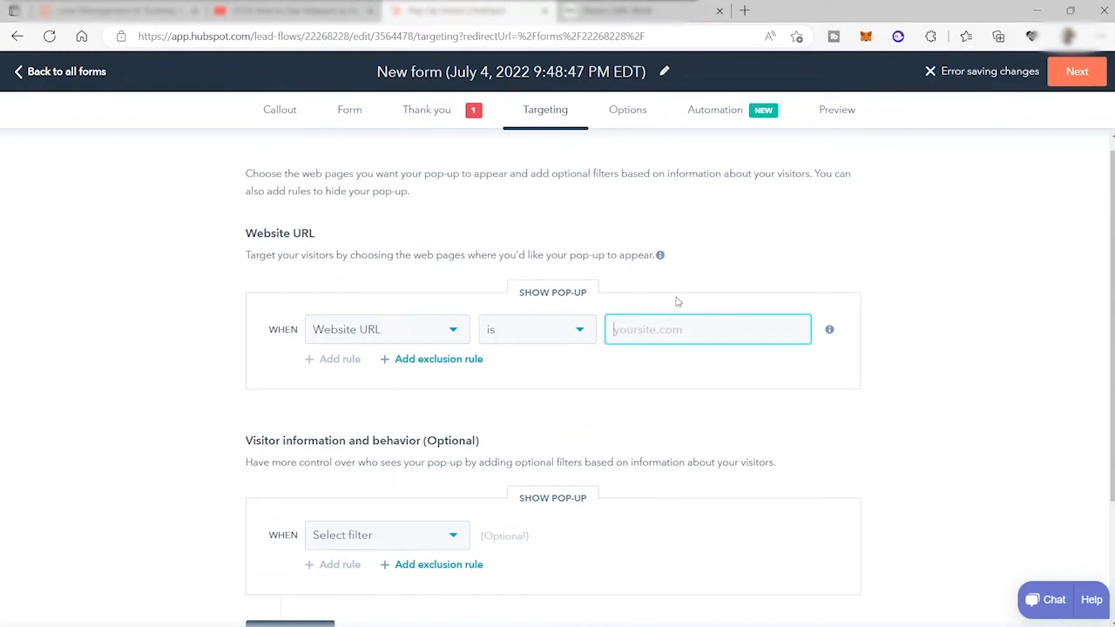
key("ctrl+v")
Review the targeting rules and the pop-up's display and notification options, and continue to the automation step
scroll(255, 580, "down", 2)
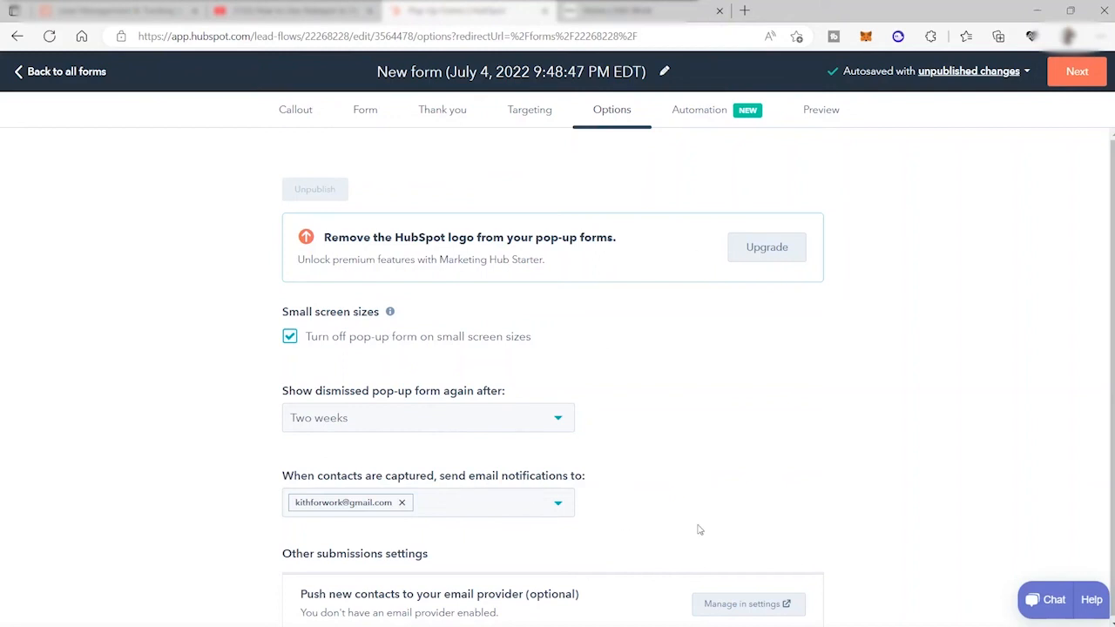
scroll(636, 477, "down", 1)
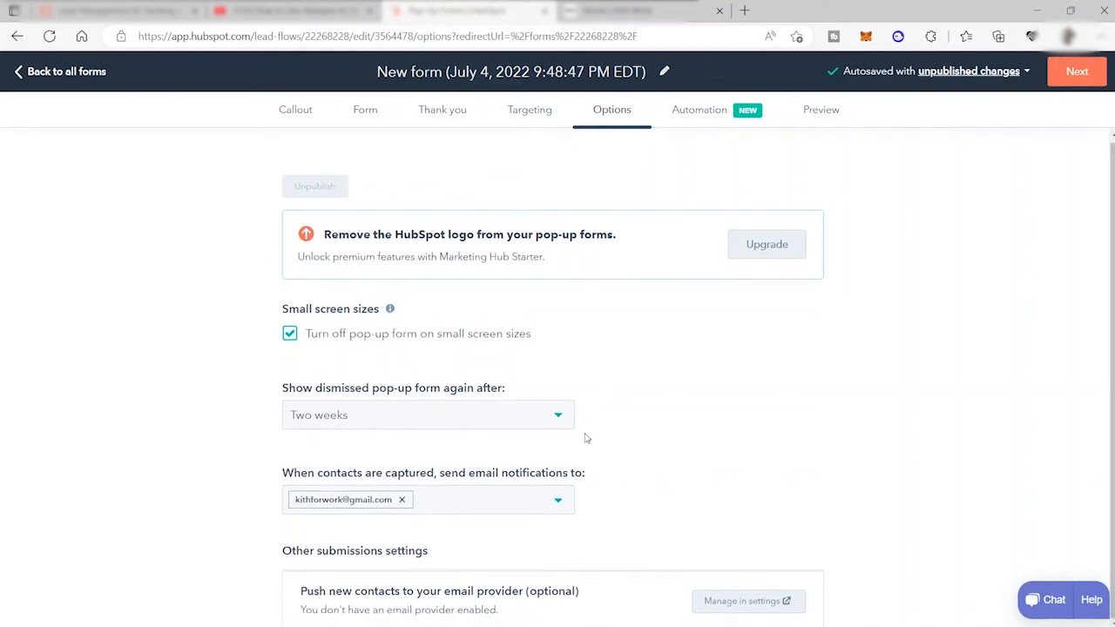
scroll(587, 438, "up", 1)
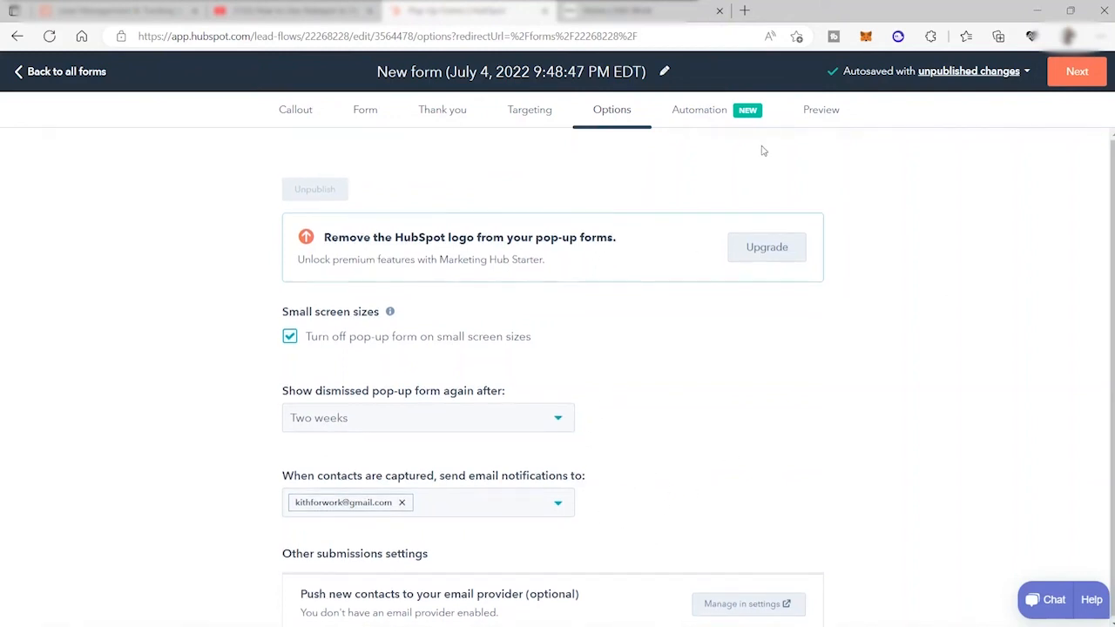
left_click(1085, 82)
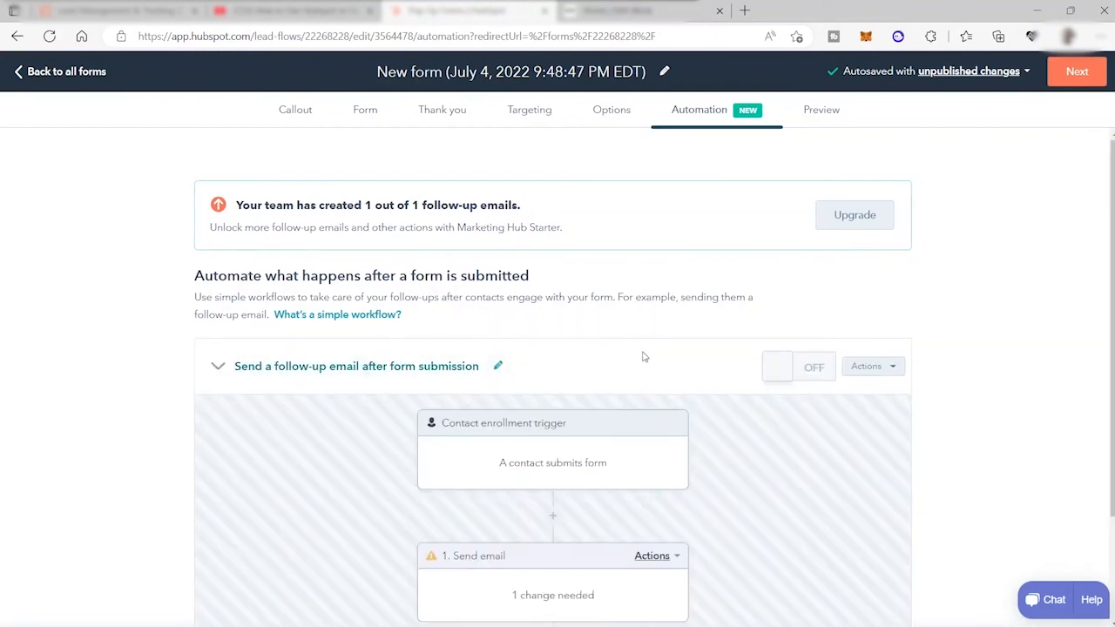
Review the follow-up email workflow for form submissions and continue to the form preview
scroll(652, 353, "down", 1)
scroll(679, 349, "up", 1)
scroll(678, 343, "down", 2)
scroll(678, 343, "up", 2)
left_click(1077, 71)
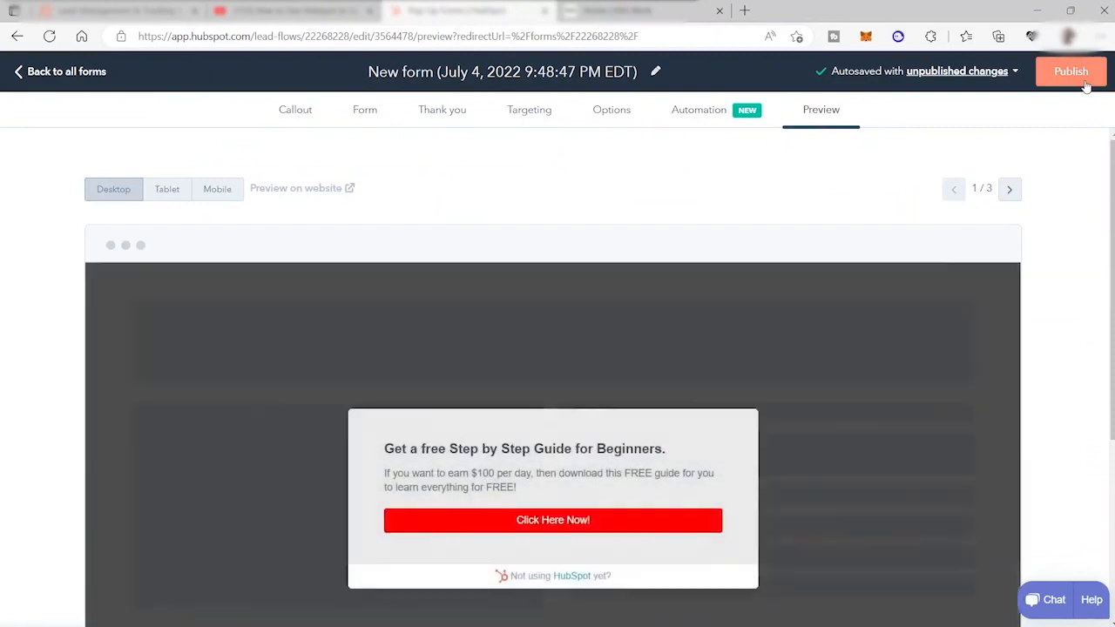
Test the previewed pop-up from its "Click Here Now!" callout through the contact fields to the privacy consent page
scroll(508, 259, "down", 1)
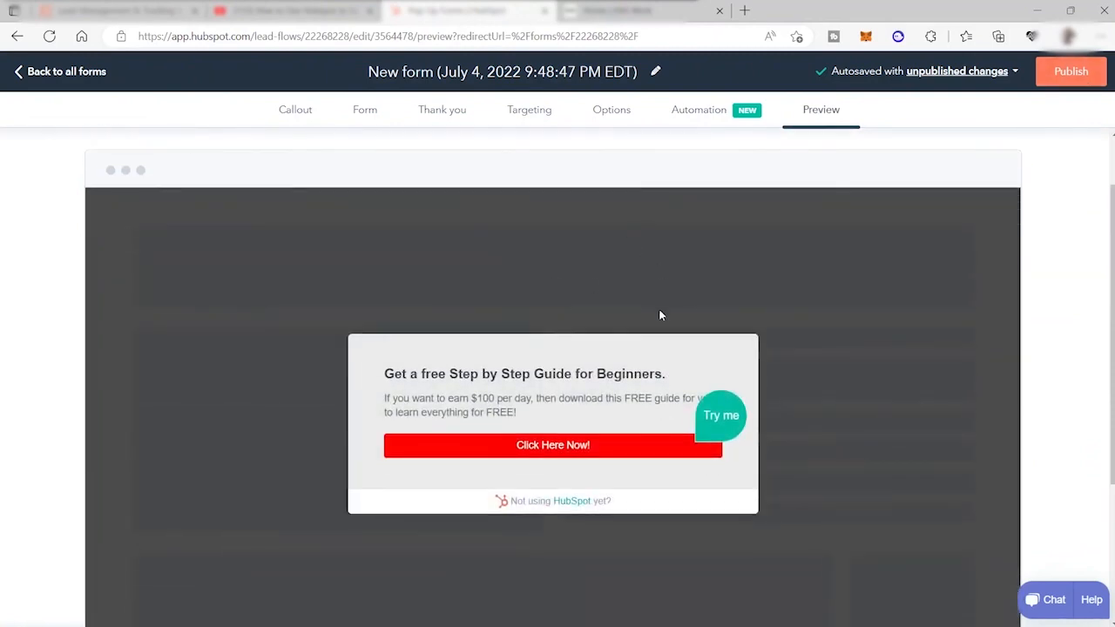
left_click(553, 445)
scroll(552, 457, "down", 3)
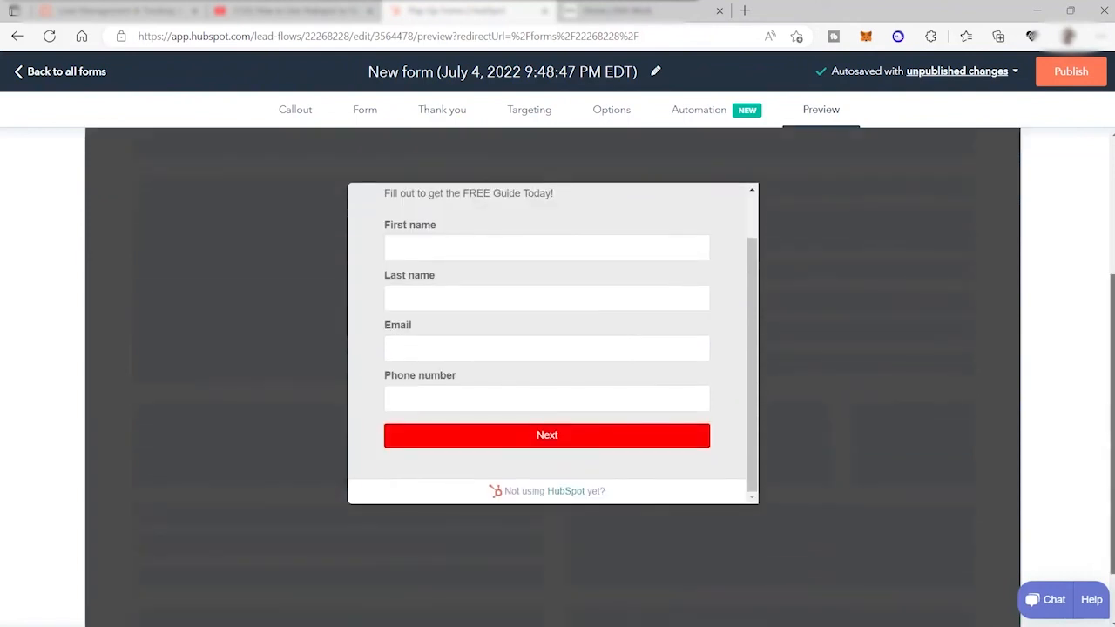
left_click_drag(1112, 424, 1112, 402)
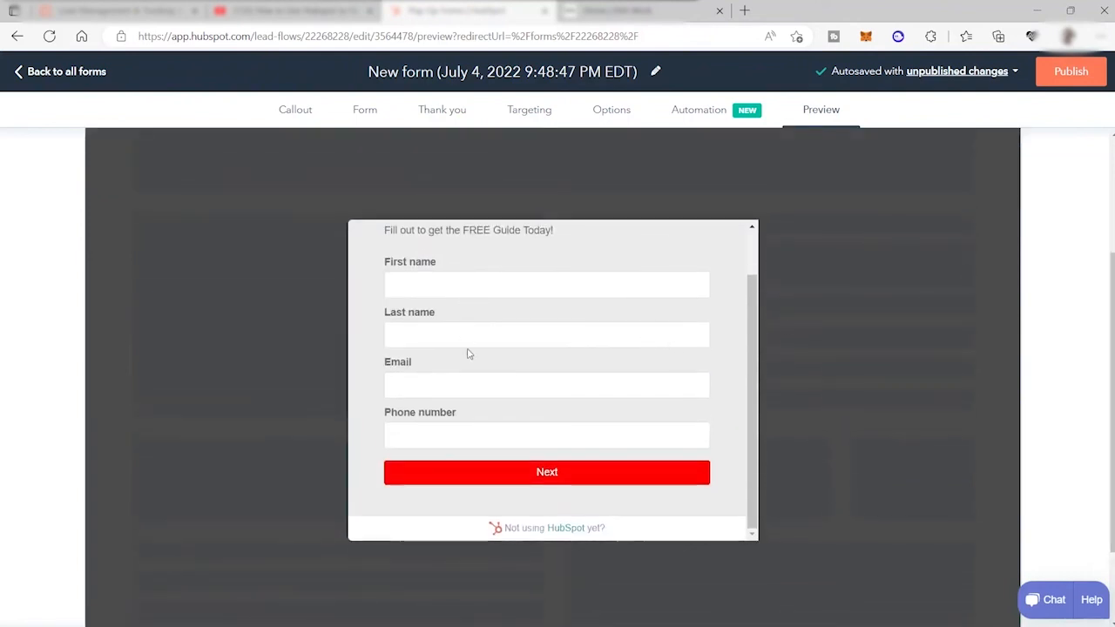
left_click(550, 474)
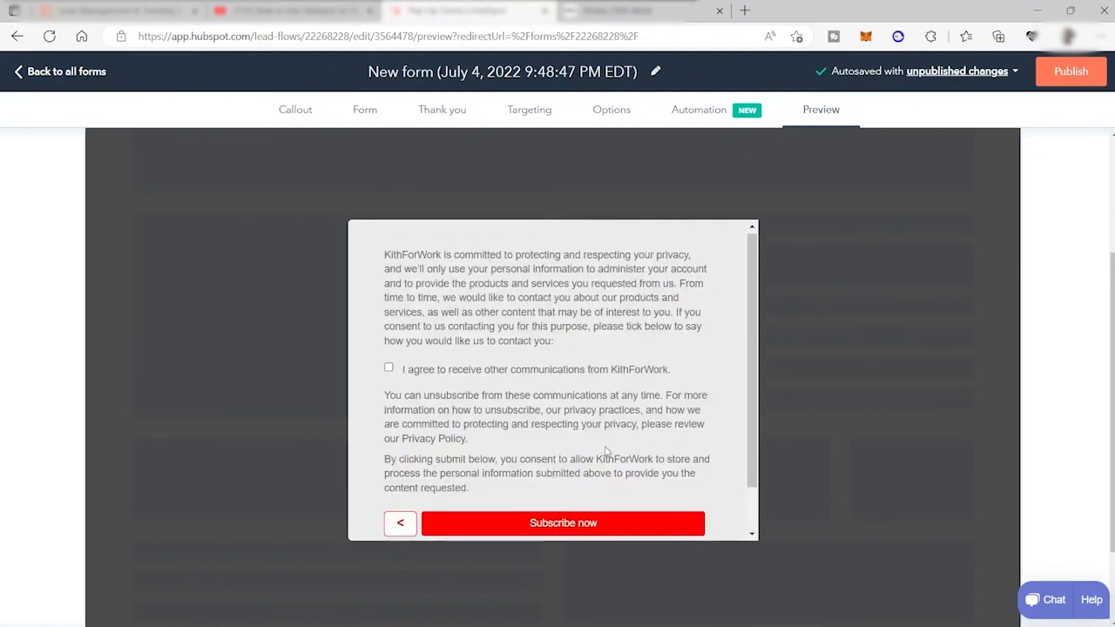
Agree to receive other communications in the previewed consent page and submit the subscription to check the thank-you message
scroll(525, 346, "down", 2)
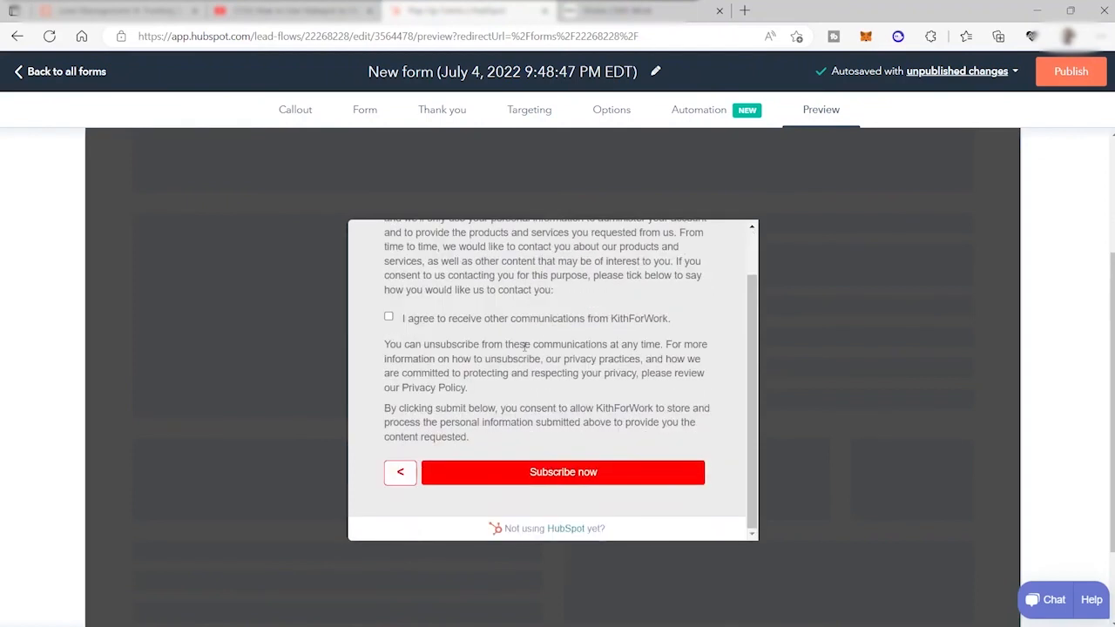
scroll(525, 347, "up", 2)
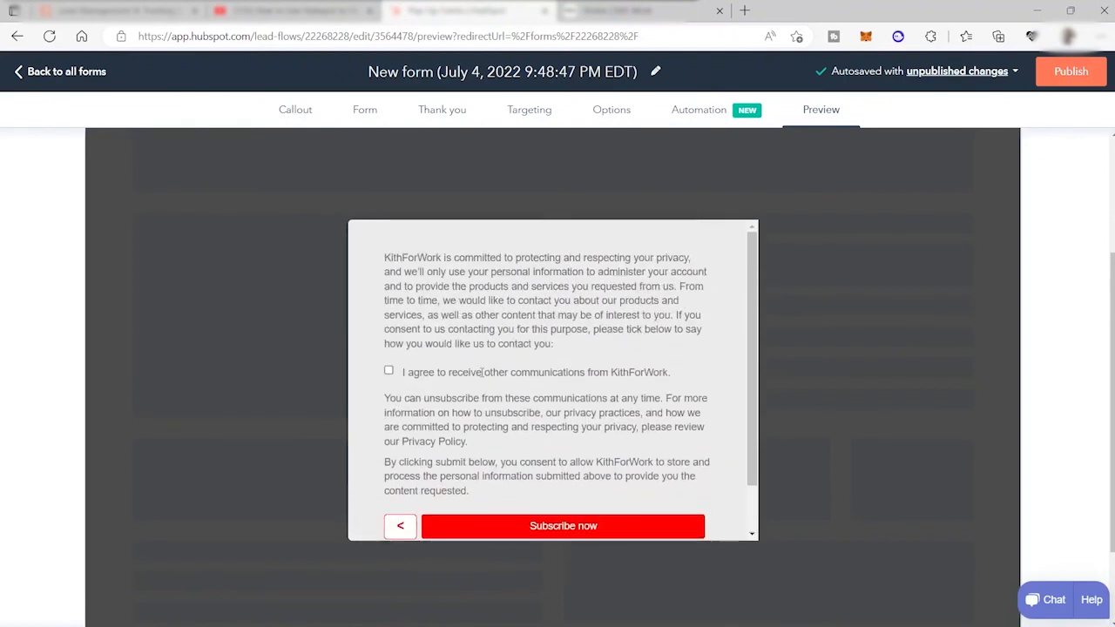
left_click(389, 371)
scroll(558, 408, "down", 2)
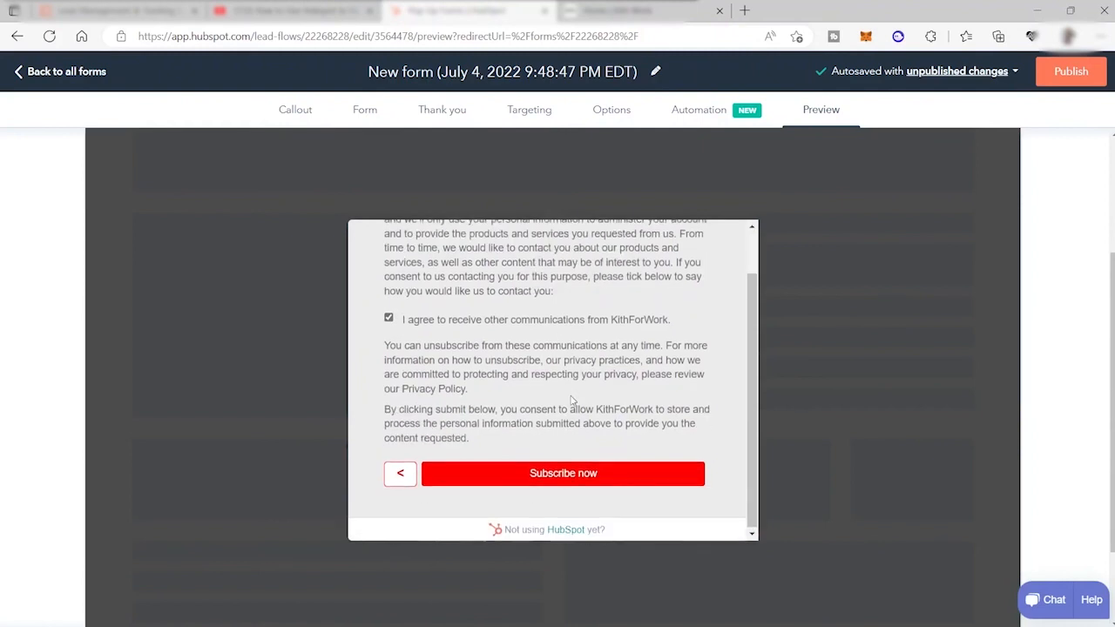
left_click(592, 477)
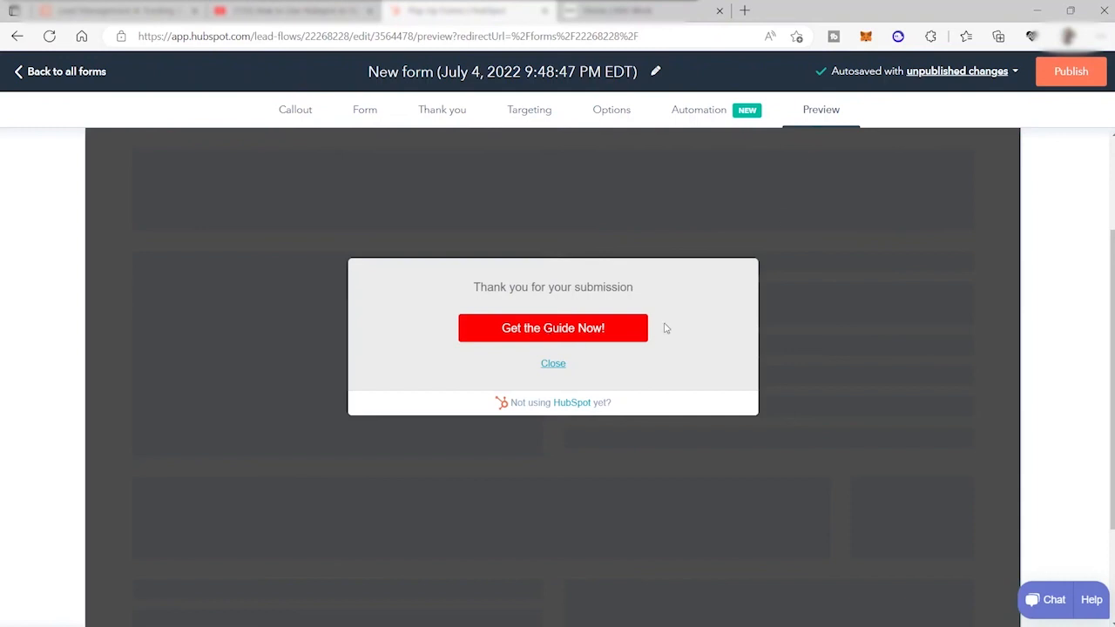
Publish the pop-up form and set it live on the website
left_click(1071, 75)
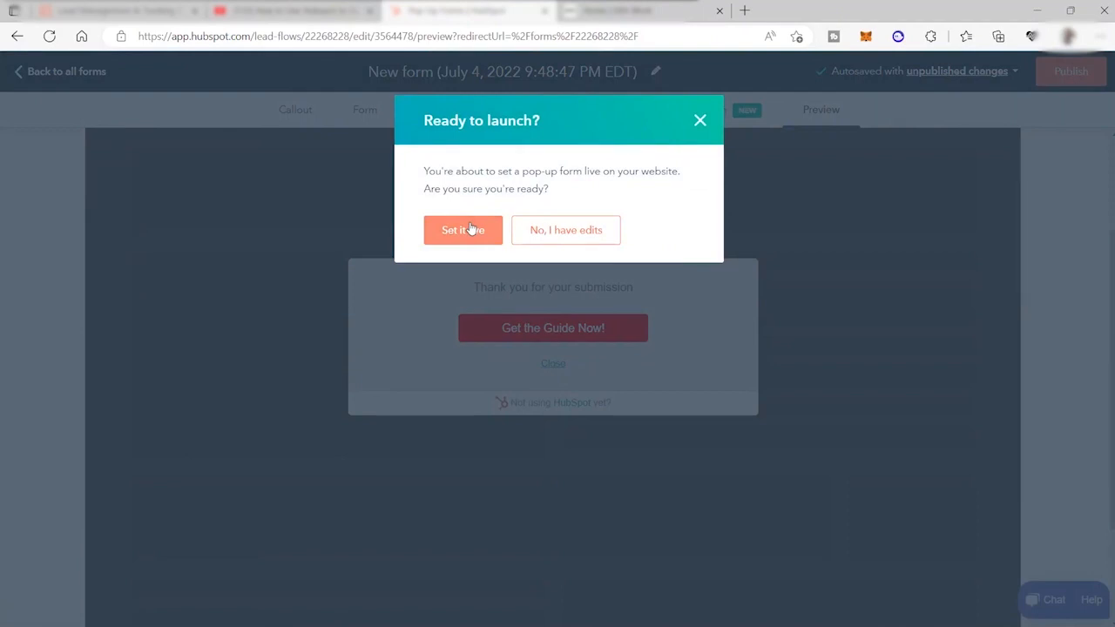
left_click(471, 229)
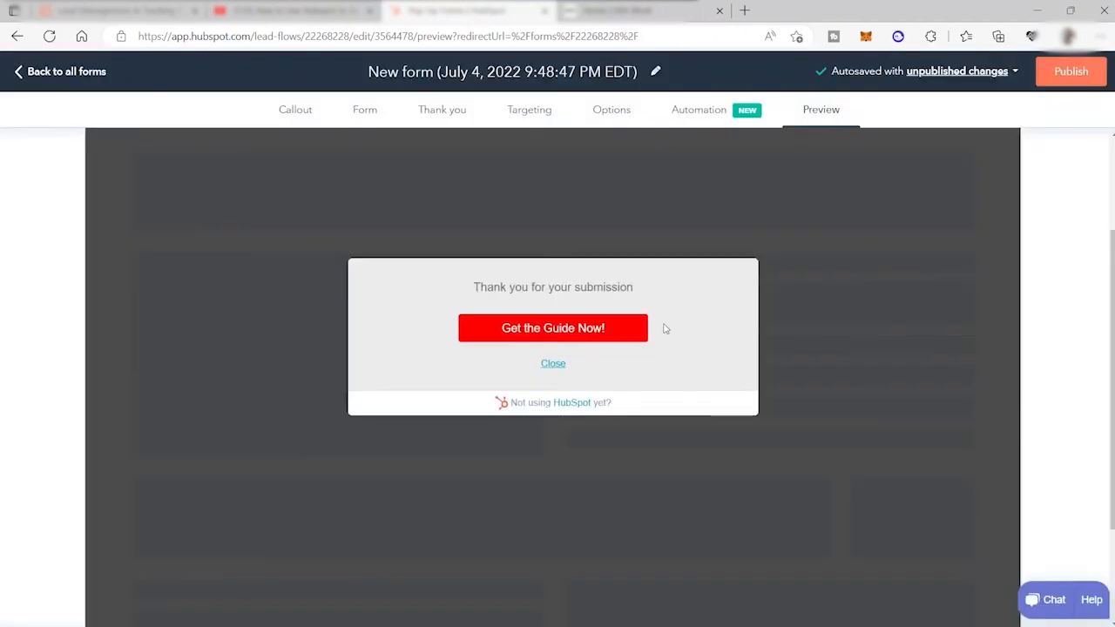
left_click(1071, 73)
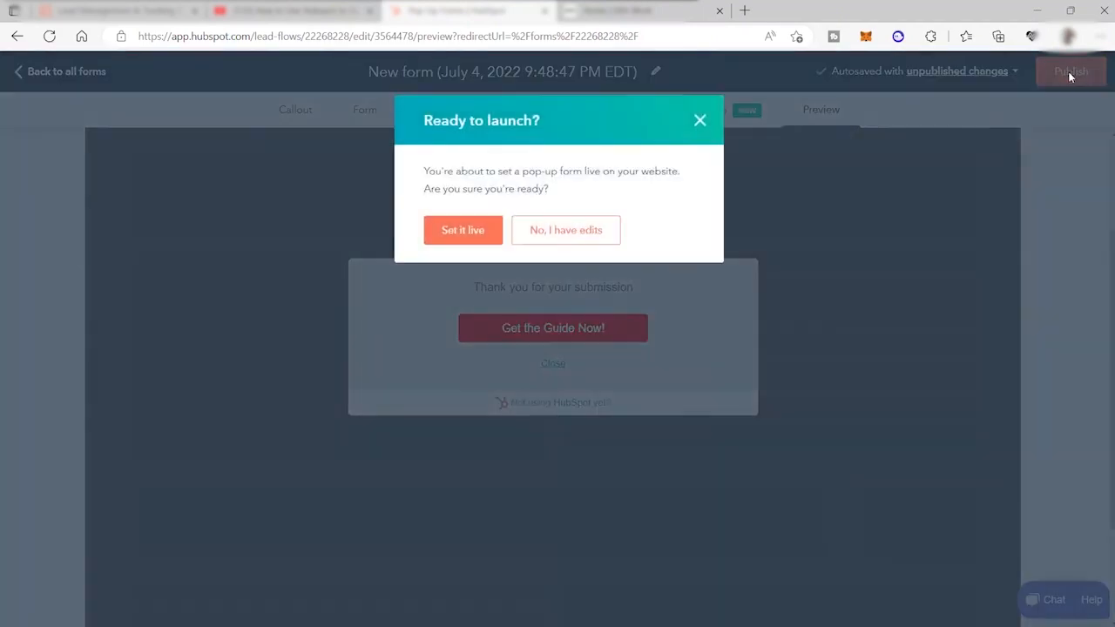